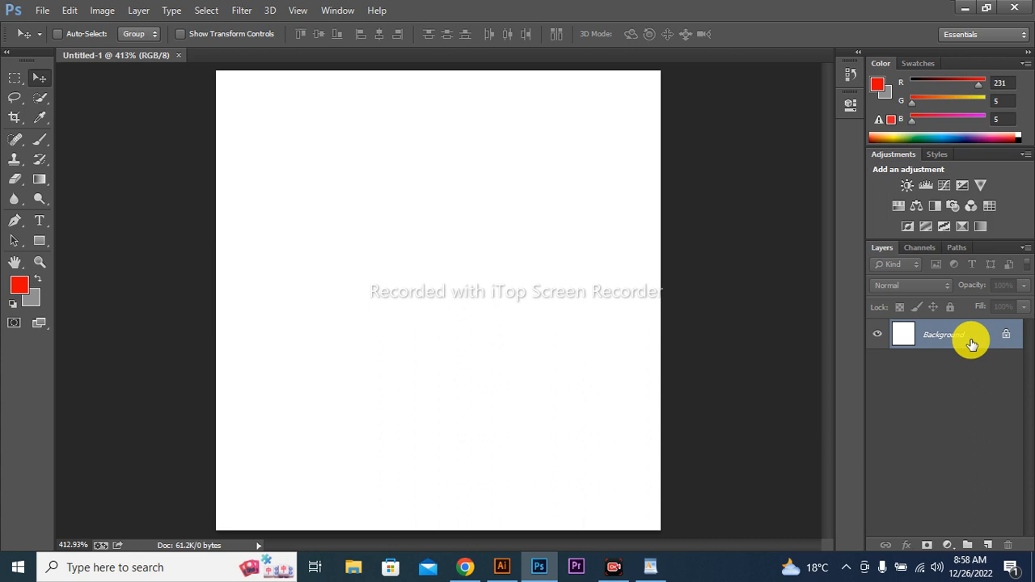
- Add a new layer and make a tall rectangular selection just left of the canvas centre
{"action": "left_click", "coordinate": [989, 544]}
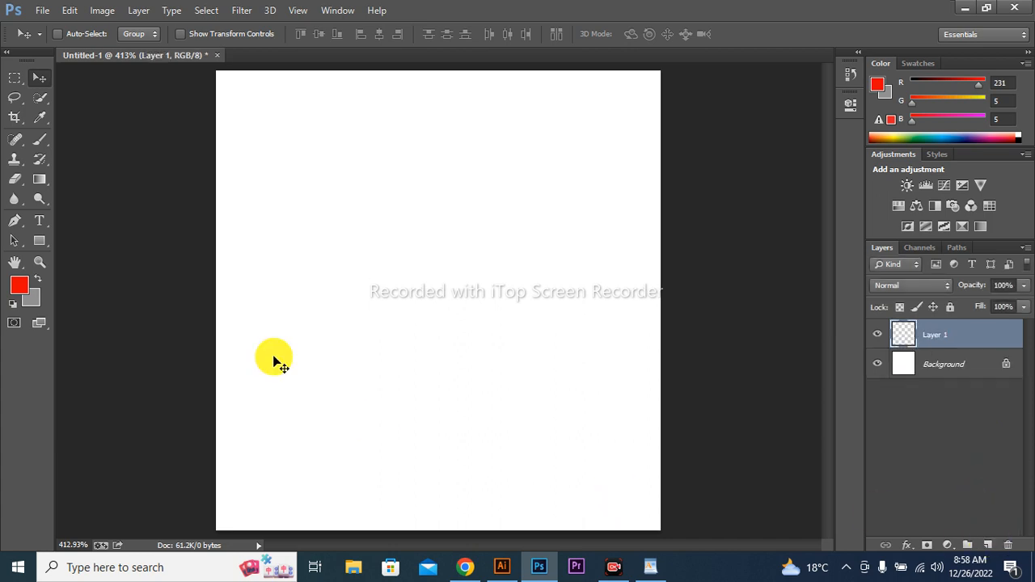
{"action": "left_click", "coordinate": [14, 79]}
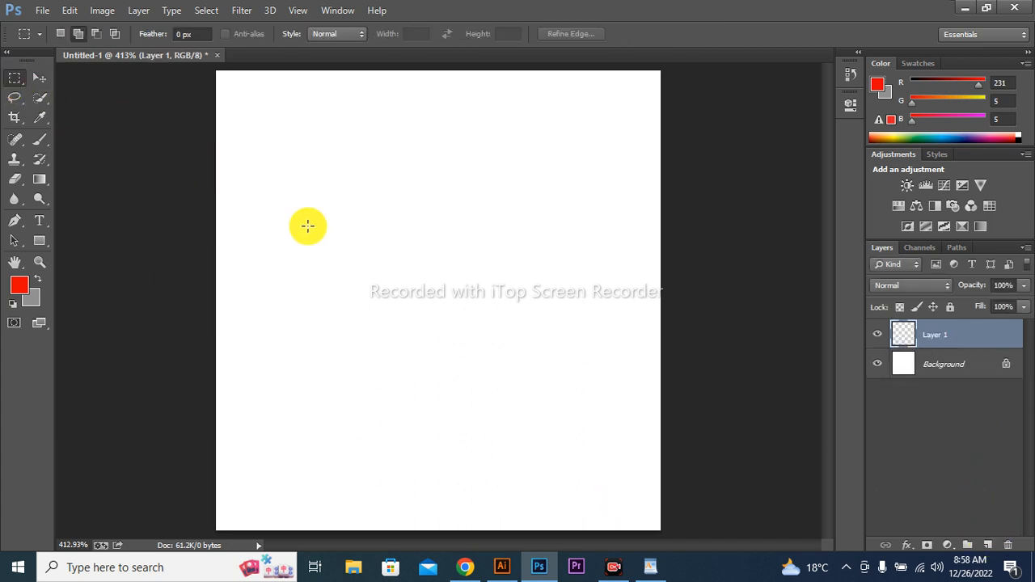
{"action": "left_click_drag", "start_coordinate": [336, 286], "coordinate": [416, 407]}
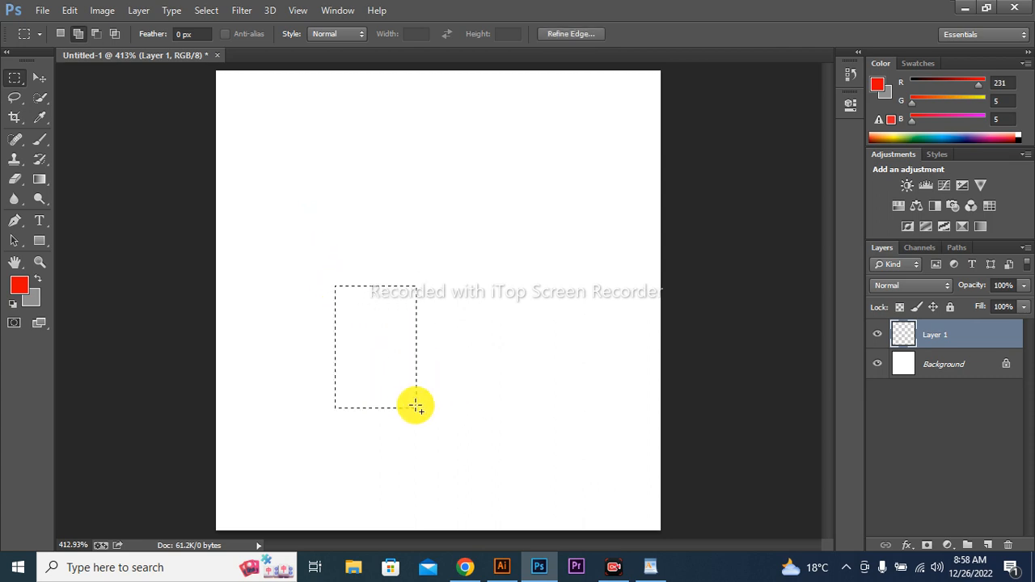
- Fill the rectangular selection with pure red ff0000 and deselect it
{"action": "left_click", "coordinate": [16, 288]}
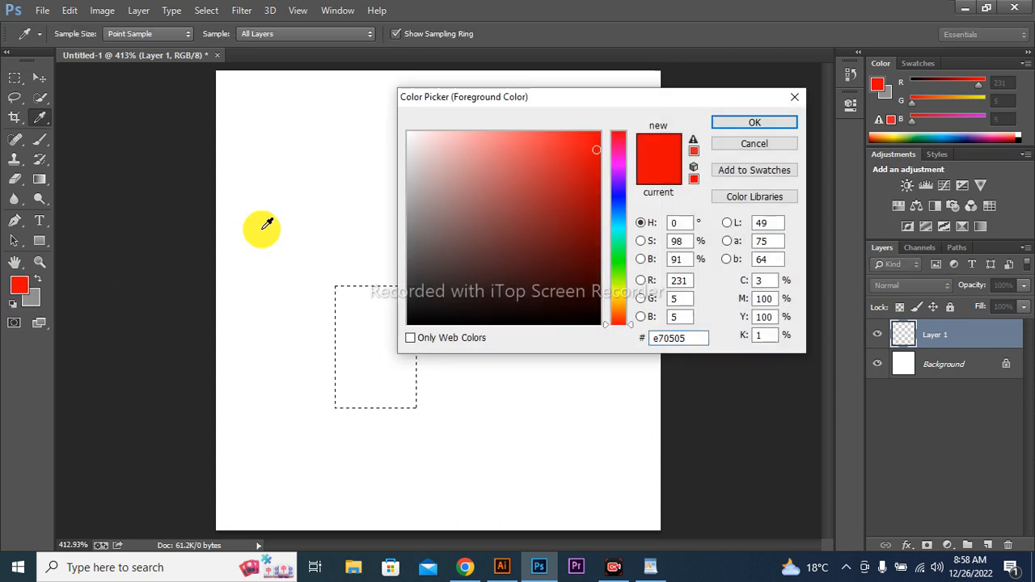
{"action": "left_click_drag", "start_coordinate": [593, 138], "coordinate": [607, 122]}
{"action": "left_click", "coordinate": [752, 119]}
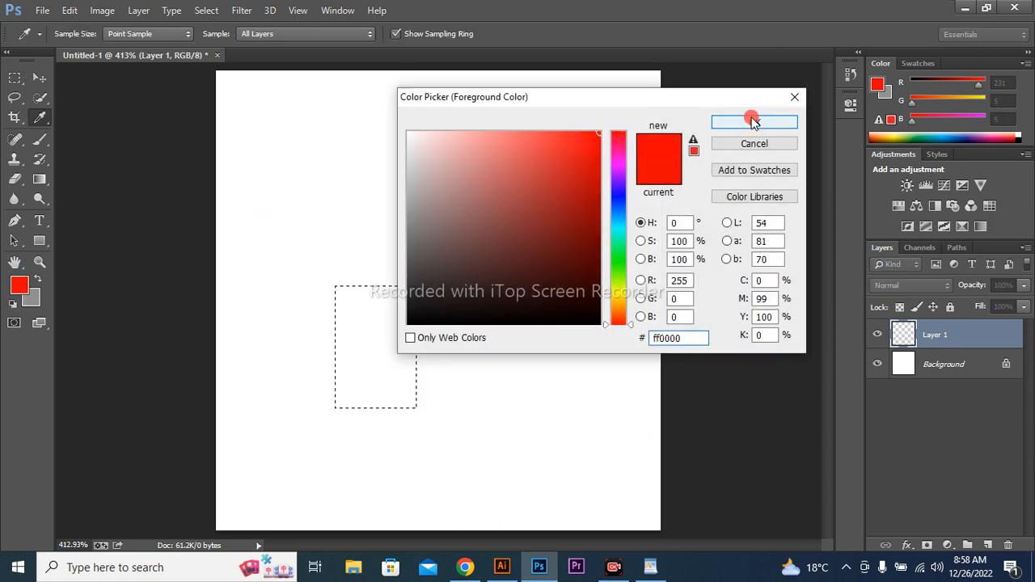
{"action": "key", "text": "alt+BackSpace"}
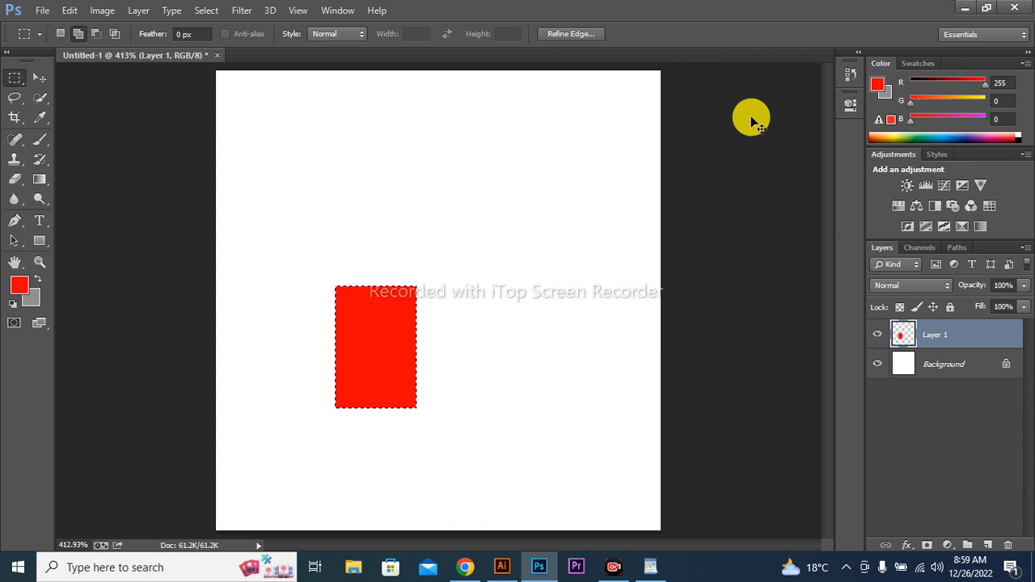
{"action": "left_click", "coordinate": [752, 118]}
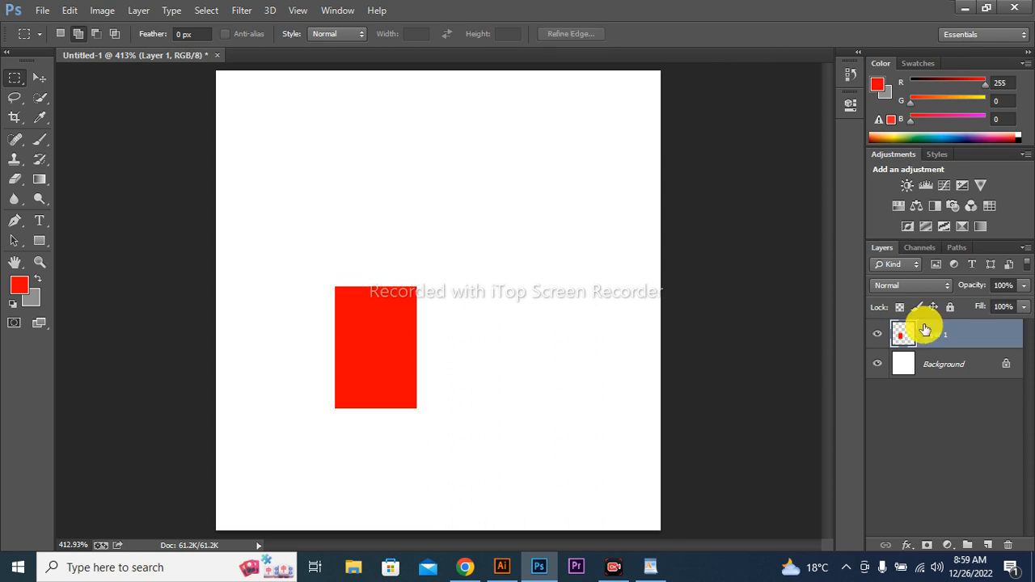
- Add another layer and select a slightly narrower rectangle of equal height adjoining the red rectangle's right edge
{"action": "key", "text": "ctrl+shift+n"}
{"action": "key", "text": "Return"}
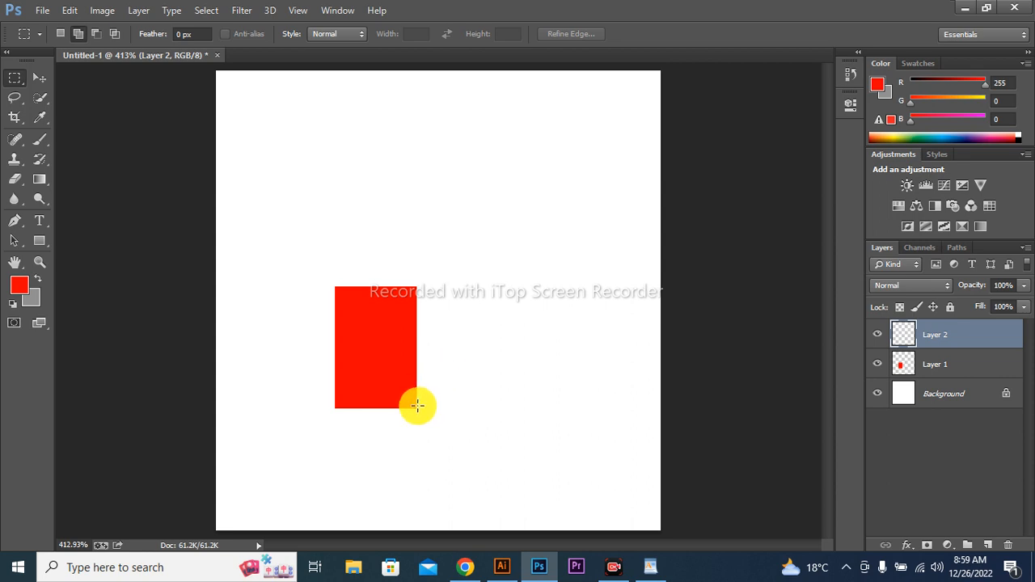
{"action": "left_click_drag", "start_coordinate": [417, 407], "coordinate": [488, 287]}
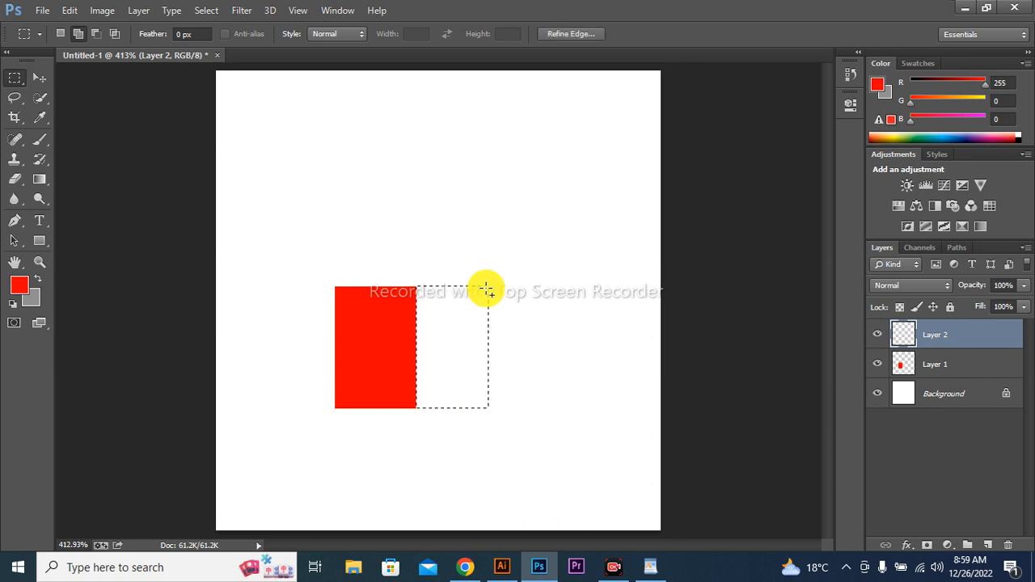
- Fill the adjoining selection with darker red ca0303 and deselect it
{"action": "left_click", "coordinate": [18, 285]}
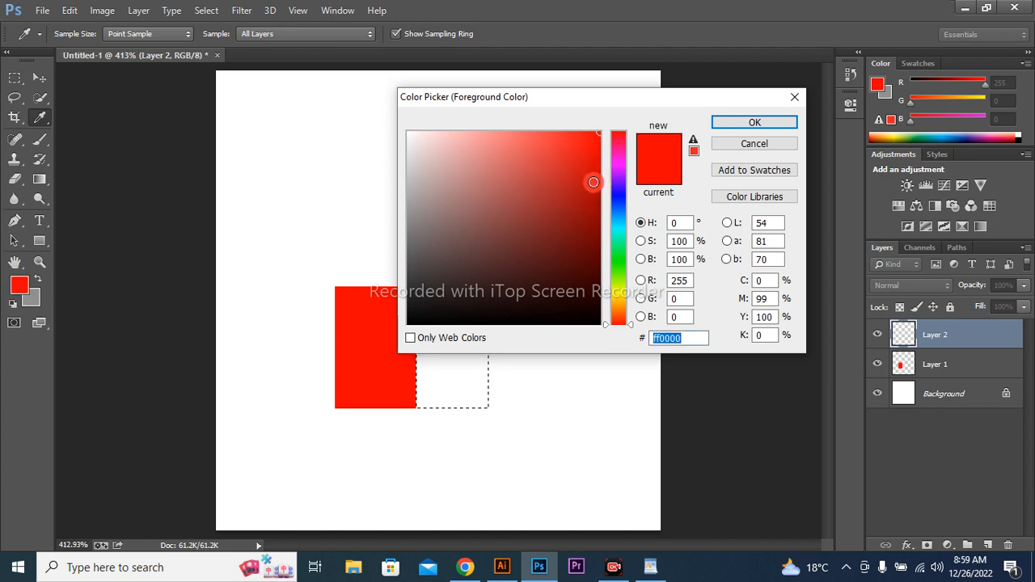
{"action": "left_click_drag", "start_coordinate": [591, 178], "coordinate": [597, 172]}
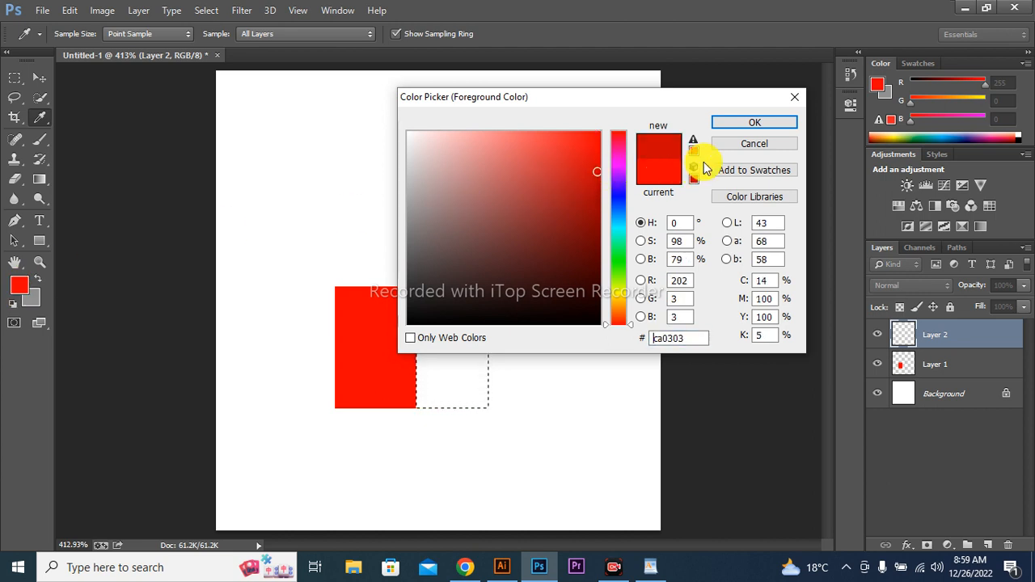
{"action": "left_click", "coordinate": [730, 125]}
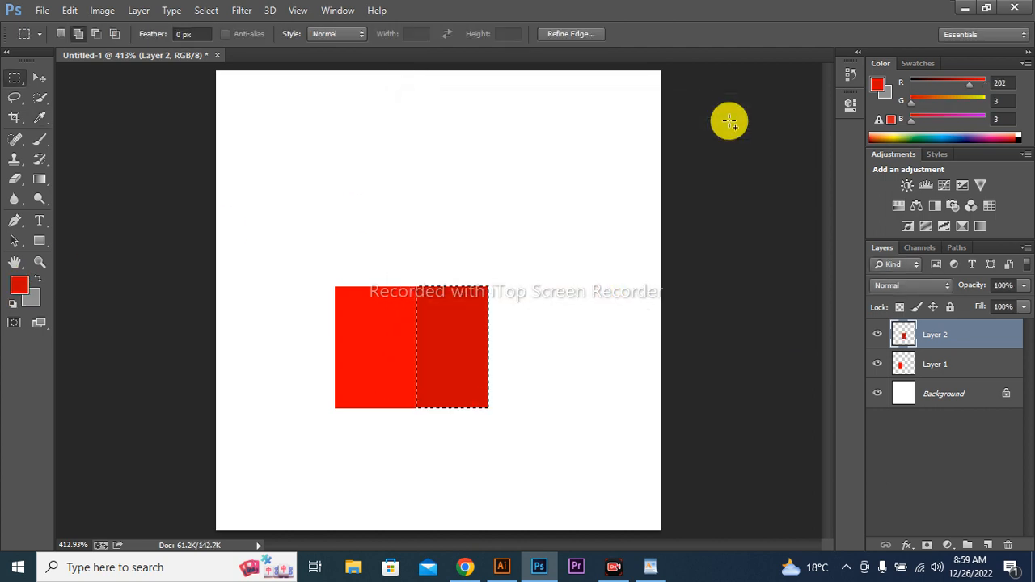
{"action": "key", "text": "alt+BackSpace"}
{"action": "key", "text": "ctrl+d"}
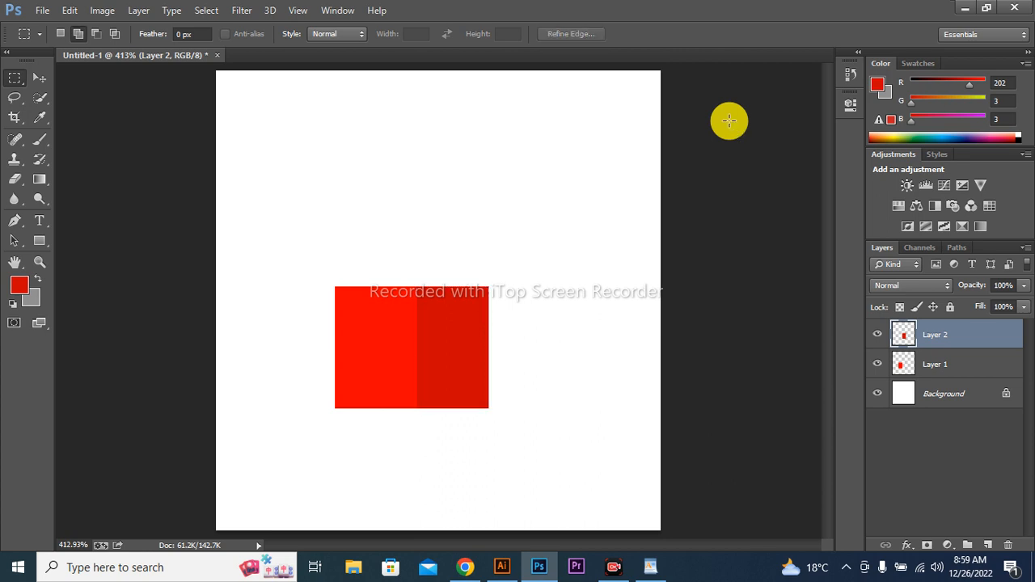
- Add a third empty layer above the two rectangle layers
{"action": "key", "text": "ctrl+shift+n"}
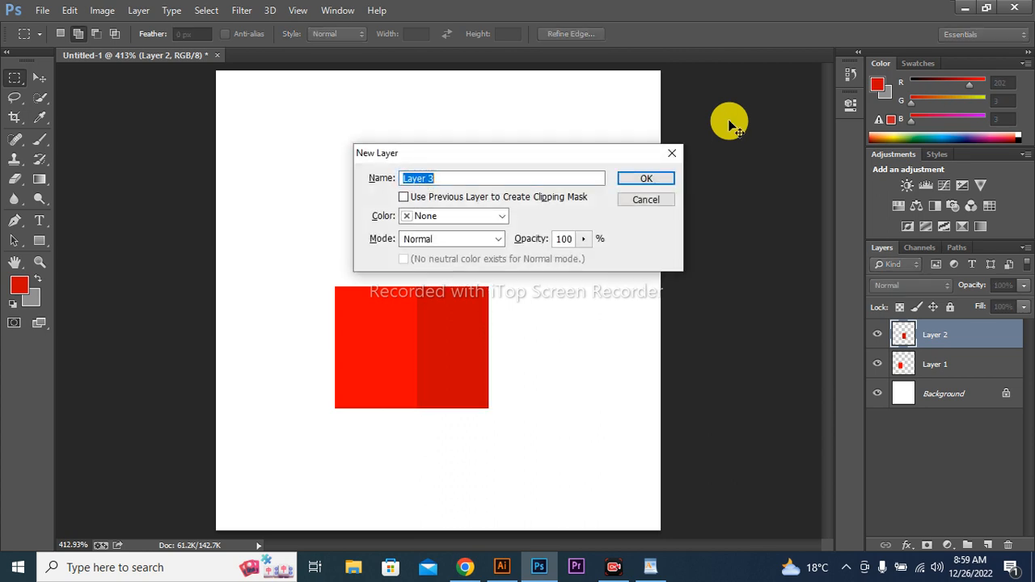
{"action": "key", "text": "Return"}
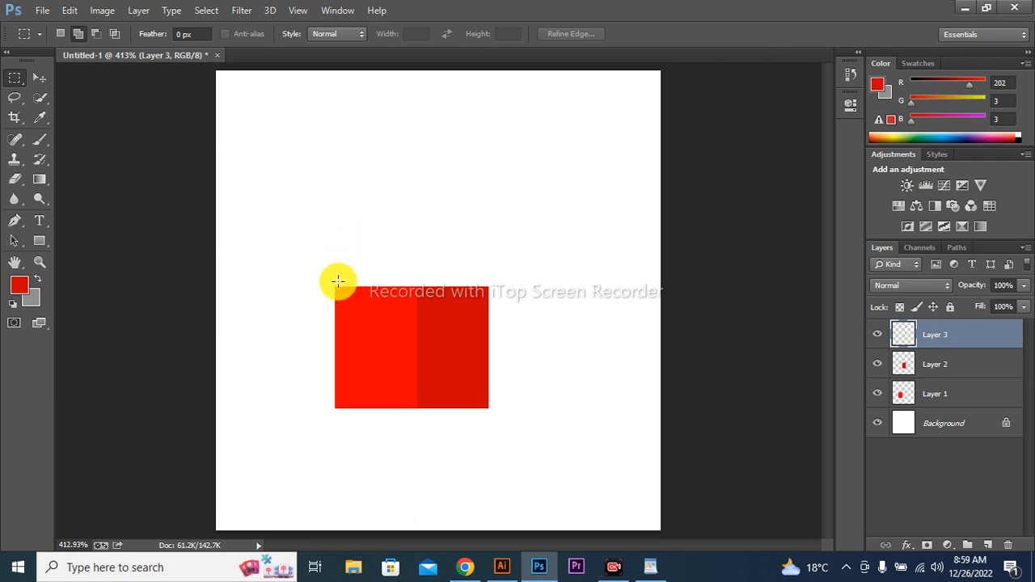
{"action": "left_click_drag", "start_coordinate": [334, 285], "coordinate": [382, 205]}
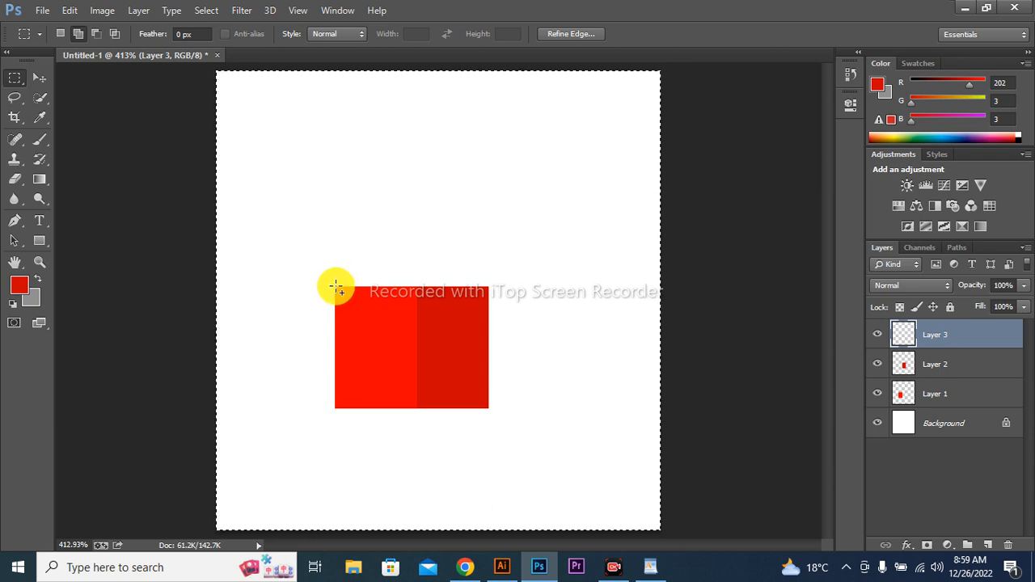
{"action": "left_click_drag", "start_coordinate": [335, 286], "coordinate": [412, 186]}
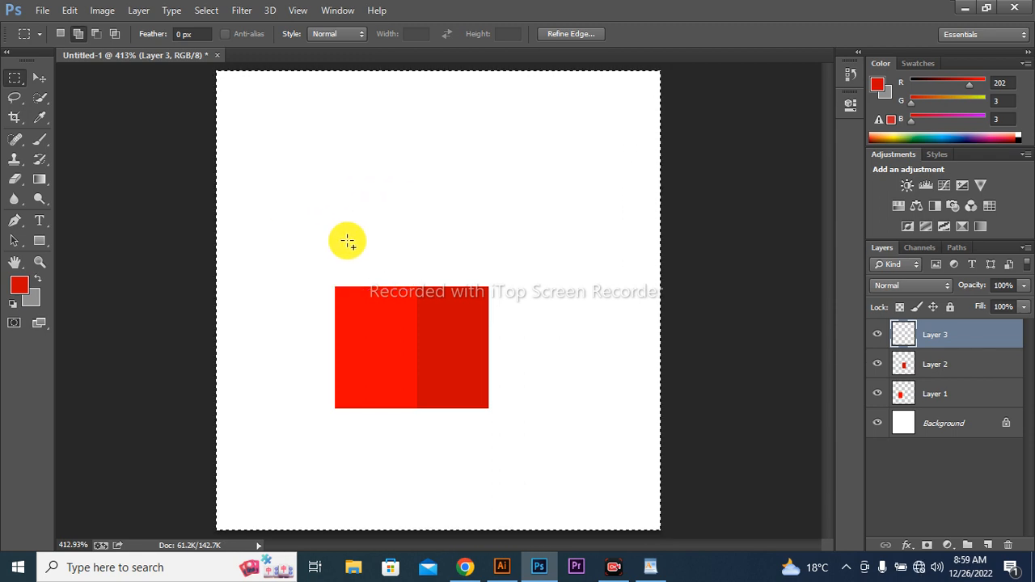
{"action": "key", "text": "ctrl+d"}
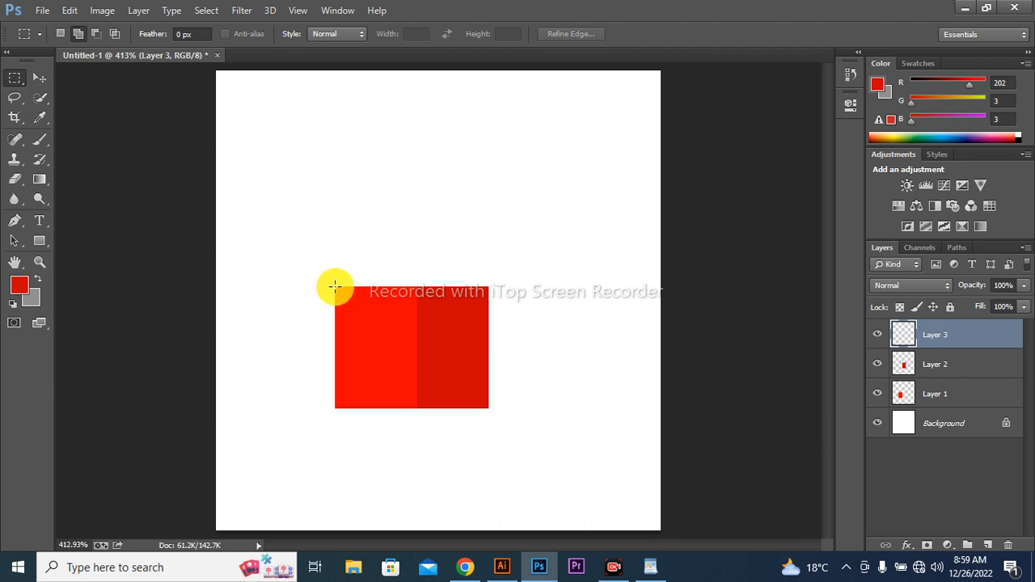
- Select a rectangle directly above the first red one, fill it with red e70101 and deselect
{"action": "left_click_drag", "start_coordinate": [334, 286], "coordinate": [411, 170]}
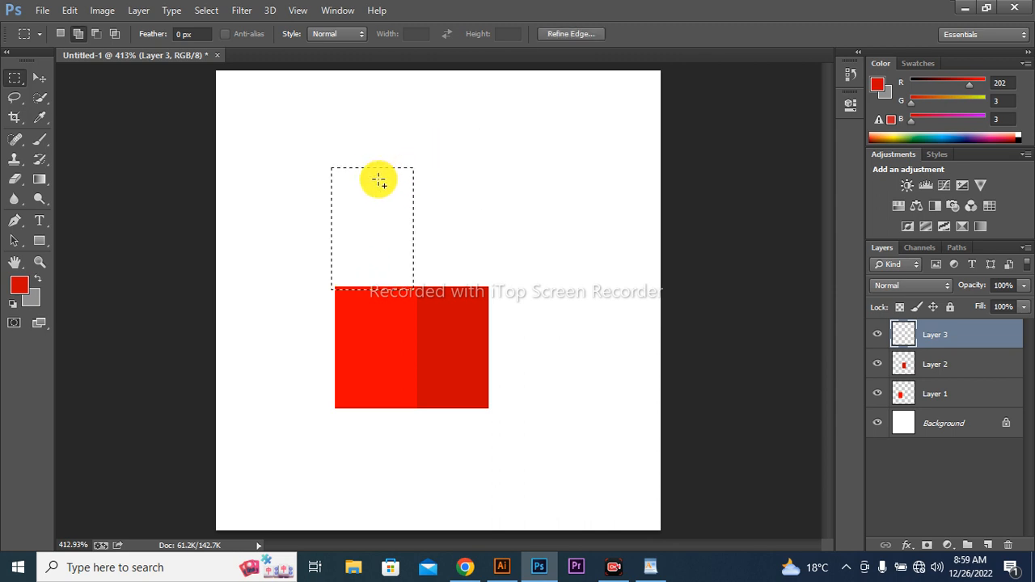
{"action": "left_click", "coordinate": [19, 285]}
{"action": "mouse_move", "coordinate": [592, 168]}
{"action": "left_mouse_down"}
{"action": "mouse_move", "coordinate": [592, 143]}
{"action": "mouse_move", "coordinate": [598, 151]}
{"action": "left_mouse_up"}
{"action": "left_click", "coordinate": [600, 149]}
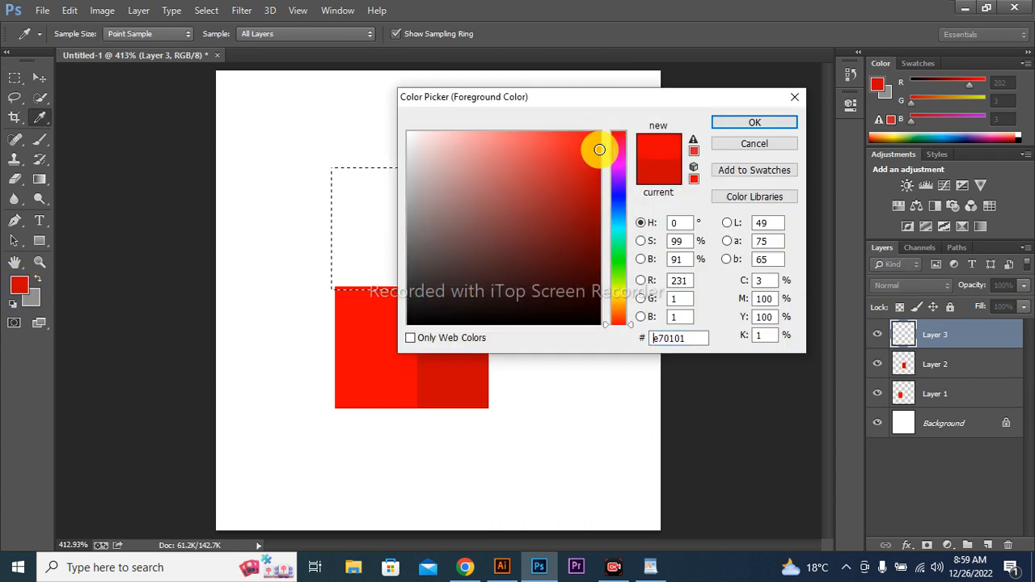
{"action": "left_click", "coordinate": [720, 125]}
{"action": "key", "text": "alt+BackSpace"}
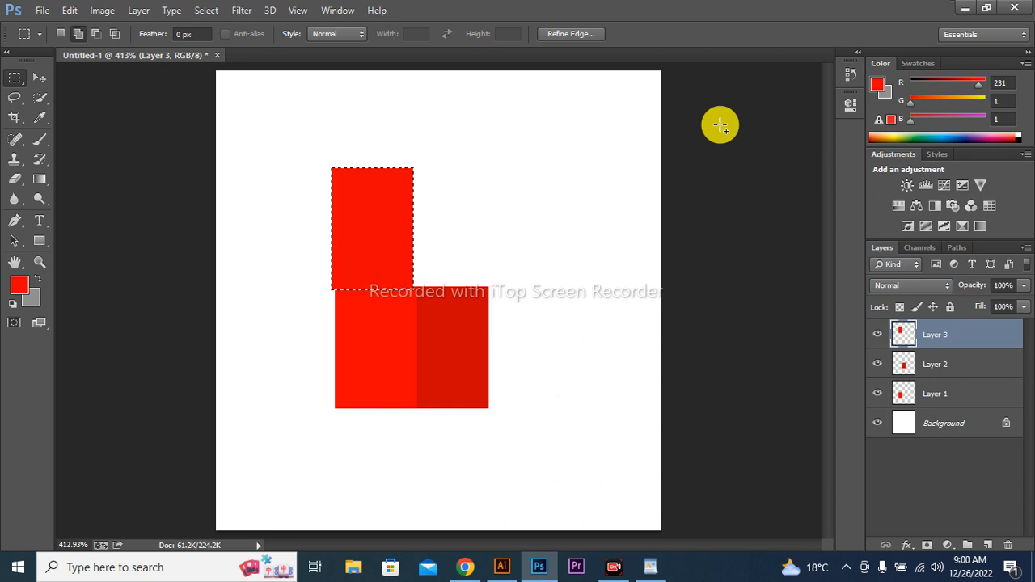
{"action": "key", "text": "ctrl+d"}
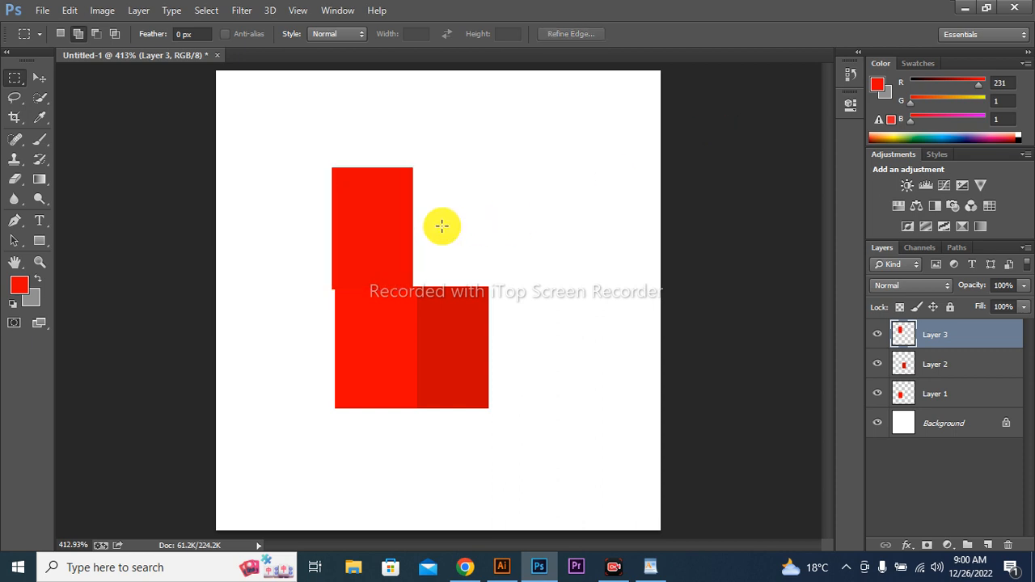
- Move the upper rectangle so it sits flush on the first rectangle with their side edges aligned
{"action": "key", "text": "v"}
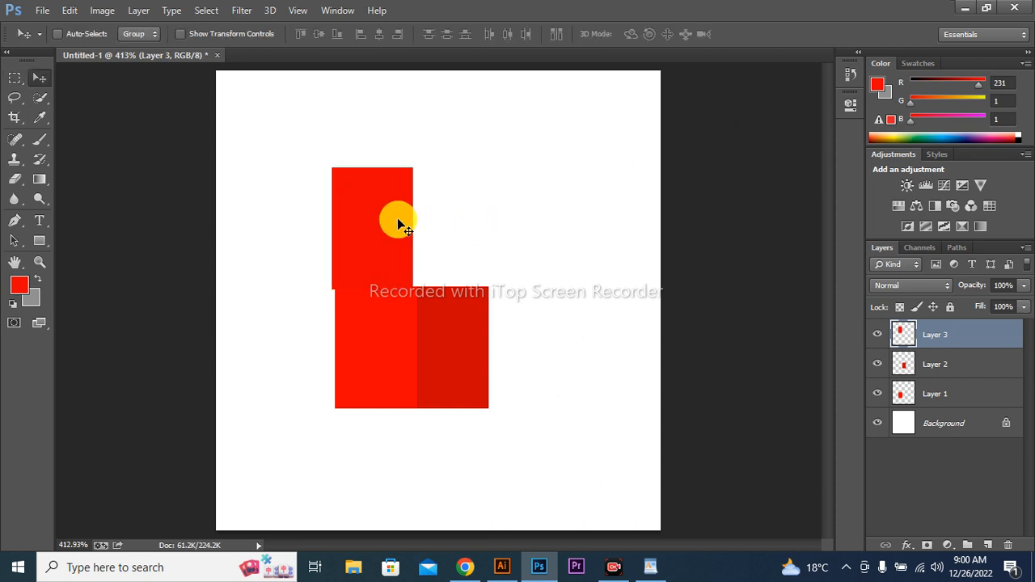
{"action": "left_click_drag", "start_coordinate": [397, 218], "coordinate": [399, 216]}
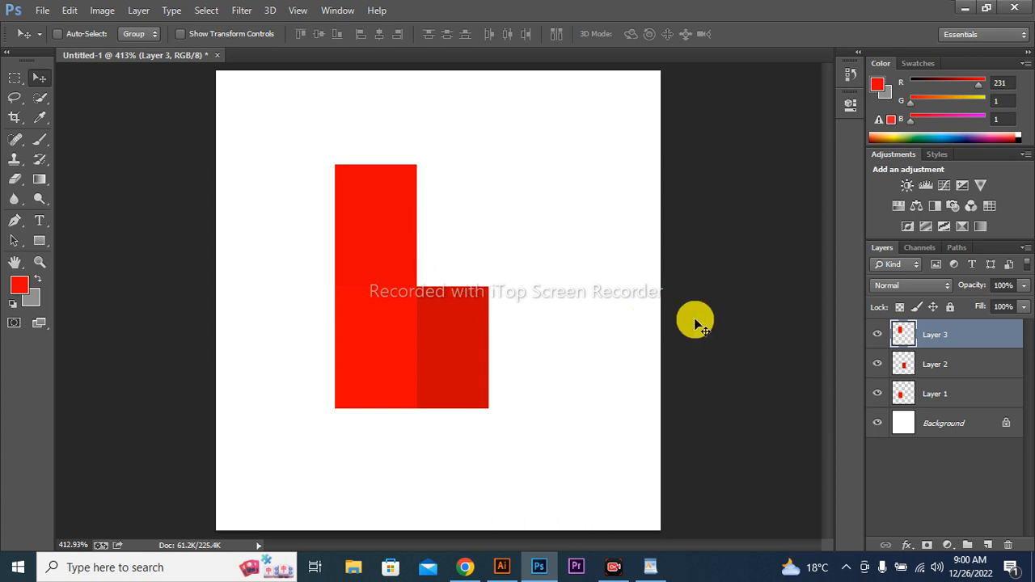
{"action": "left_click", "coordinate": [922, 368]}
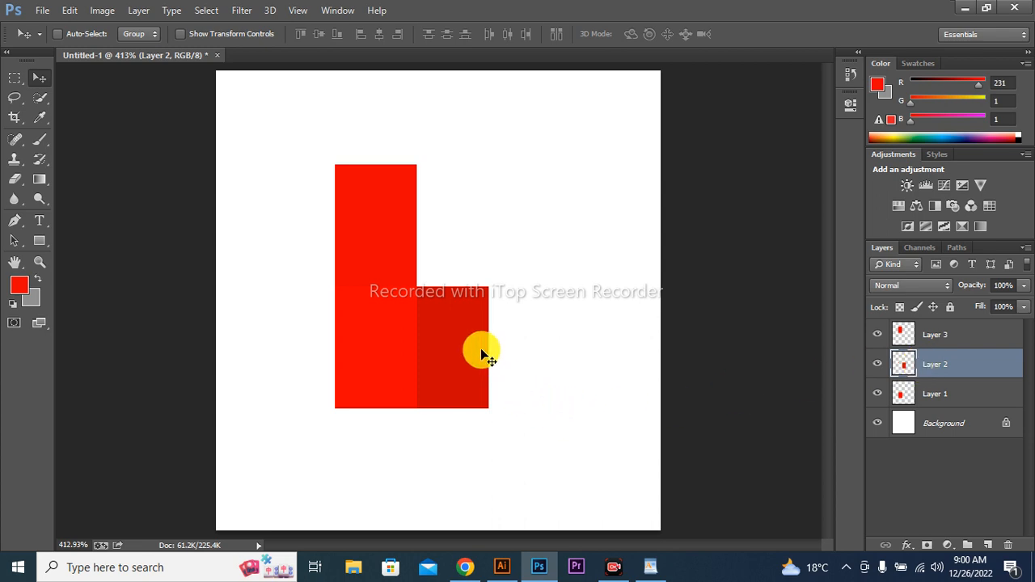
{"action": "key", "text": "ctrl+t"}
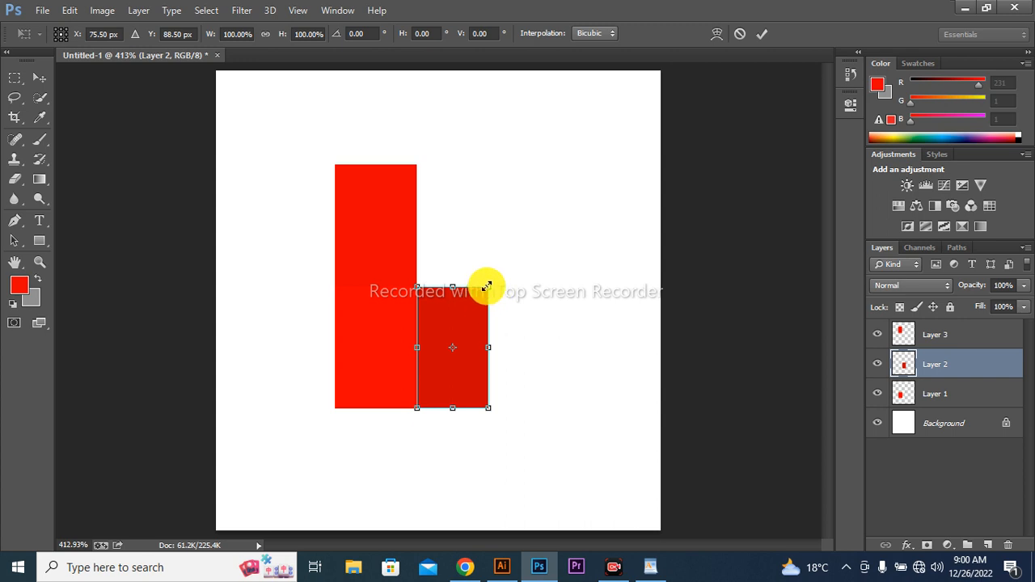
{"action": "left_click_drag", "start_coordinate": [487, 289], "coordinate": [466, 252]}
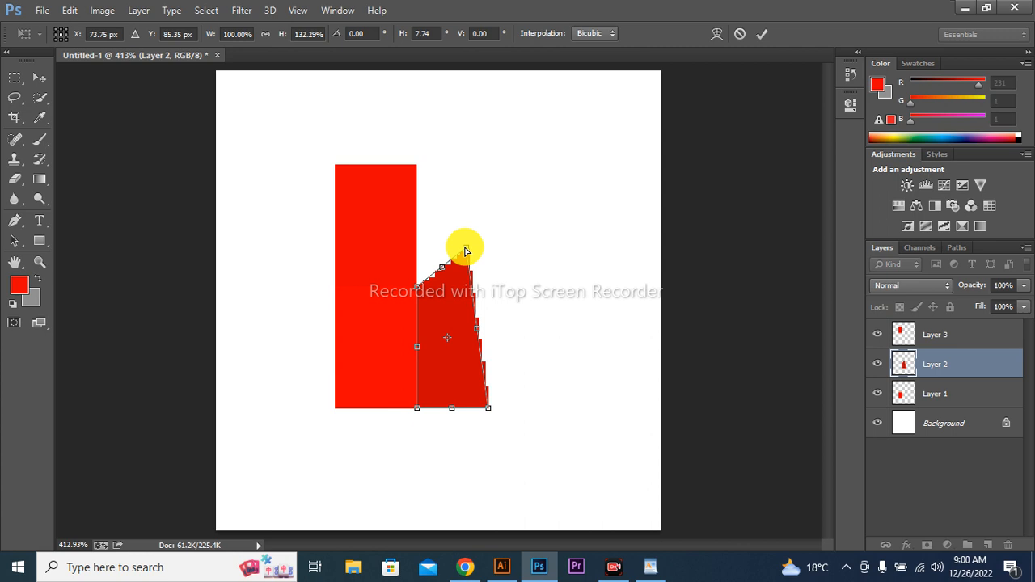
{"action": "key", "text": "Escape"}
{"action": "key", "text": "alt+bracketright"}
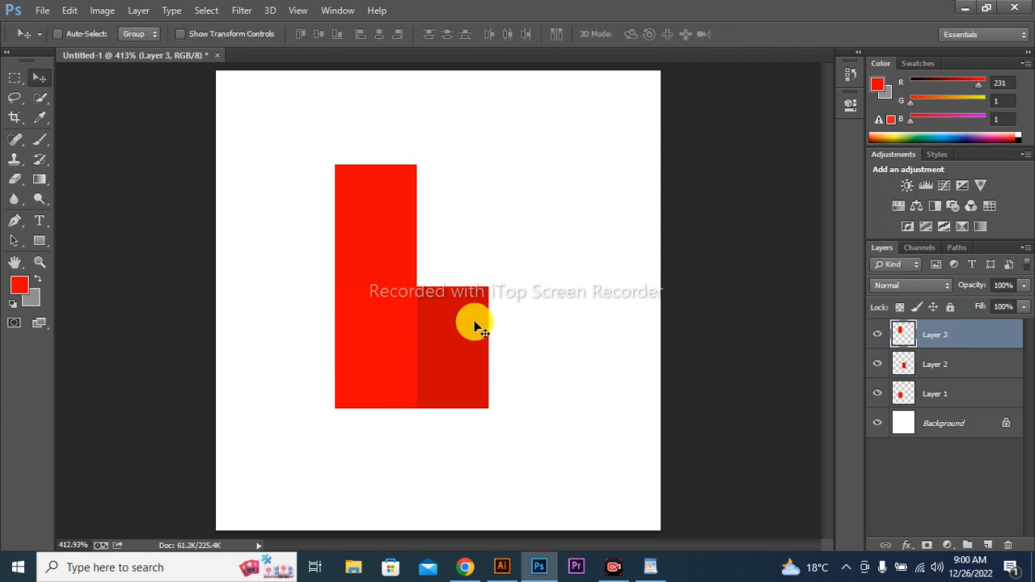
{"action": "key", "text": "ctrl+t"}
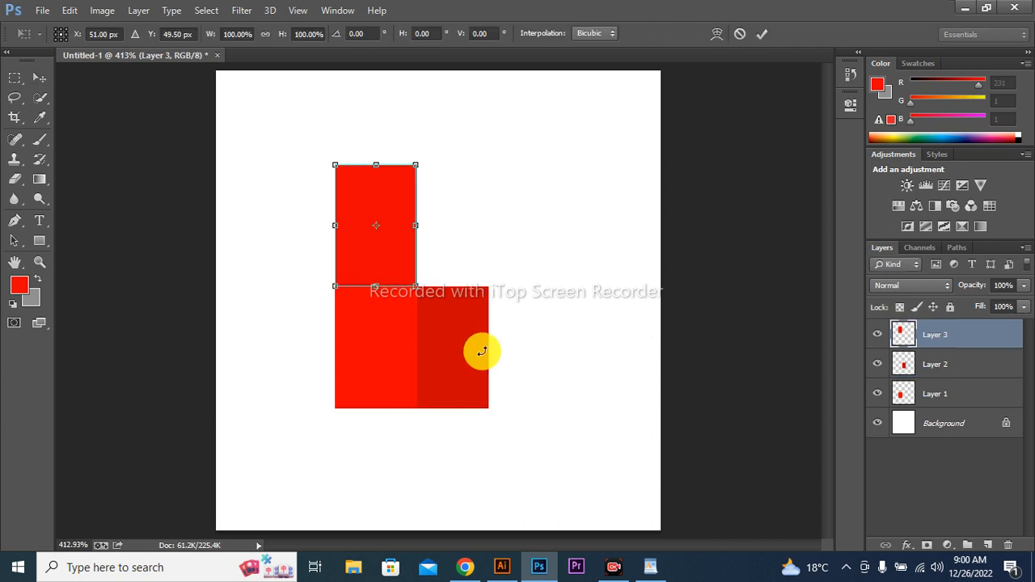
{"action": "key", "text": "Return"}
- Distort the dark red rectangle on Layer 2 into a receding side face by shifting both right corners up and inward, and apply the transform
{"action": "left_click", "coordinate": [931, 368]}
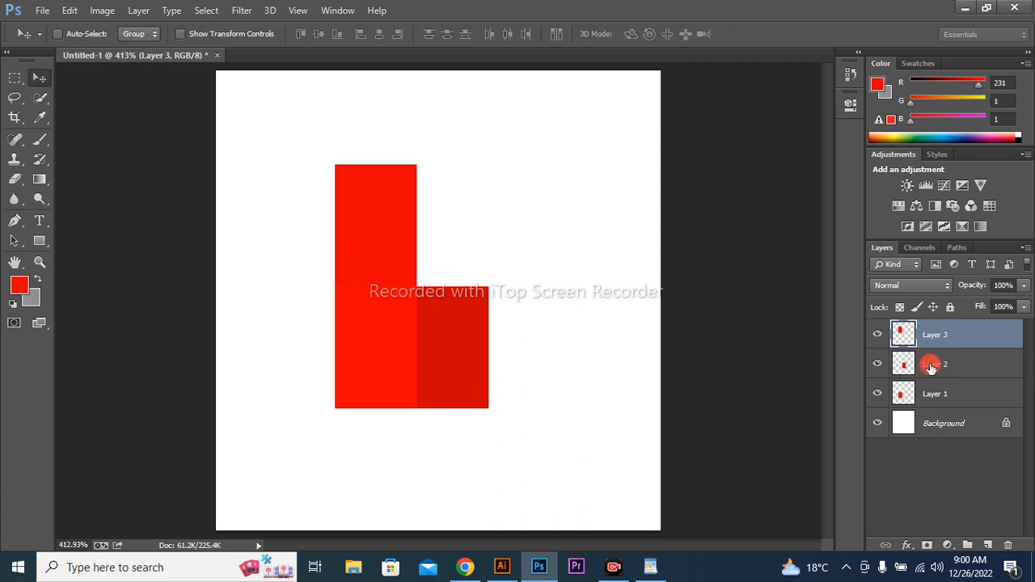
{"action": "key", "text": "ctrl+t"}
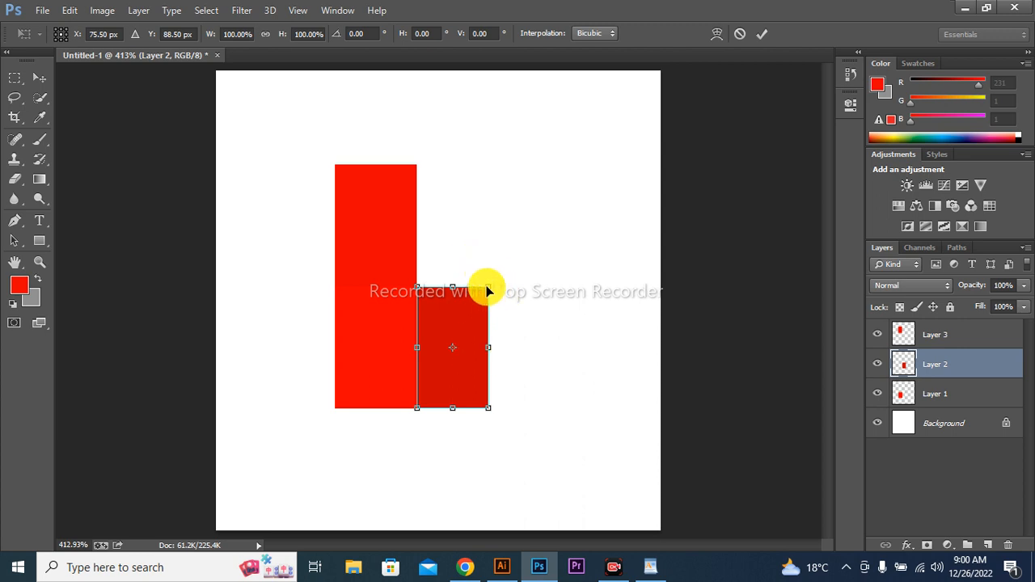
{"action": "left_click_drag", "start_coordinate": [489, 287], "coordinate": [475, 264]}
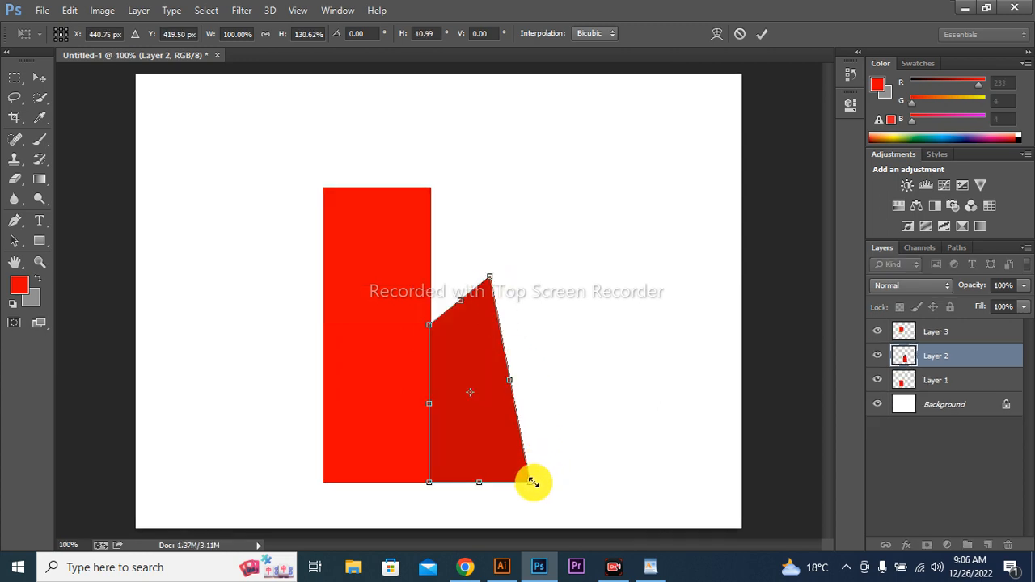
{"action": "left_click_drag", "start_coordinate": [530, 483], "coordinate": [490, 438]}
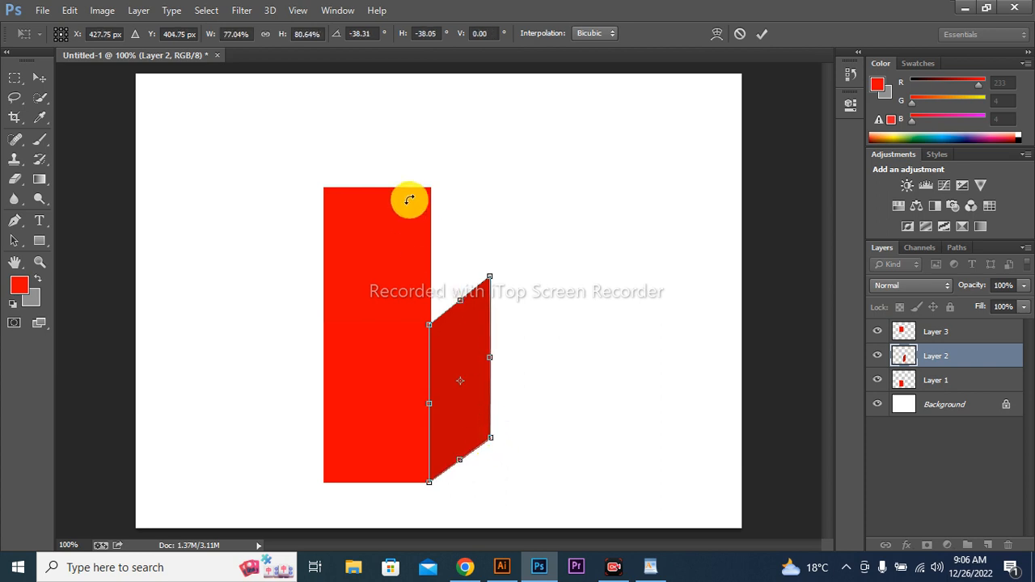
{"action": "left_click", "coordinate": [960, 343]}
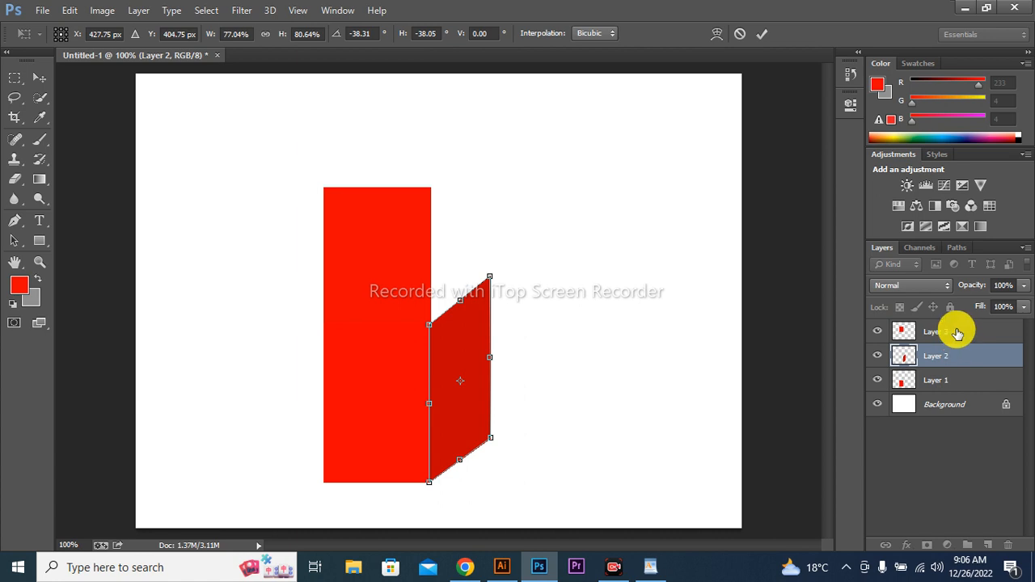
{"action": "left_click", "coordinate": [958, 330]}
{"action": "key", "text": "Return"}
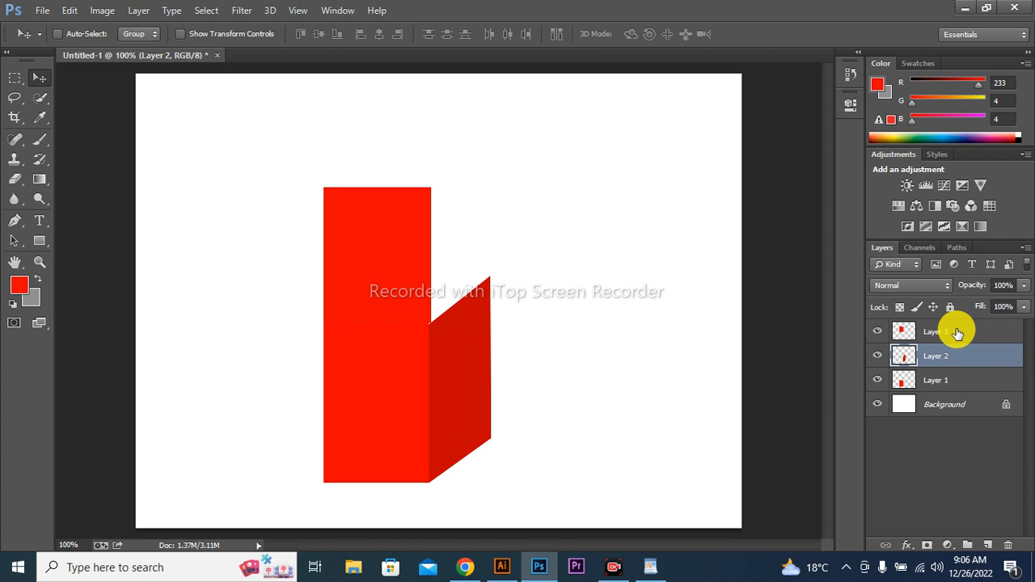
- Distort the upper rectangle on Layer 3 into the box's top face, aligning its far corners with the side face, and apply the transform
{"action": "left_click", "coordinate": [958, 333]}
{"action": "key", "text": "ctrl+t"}
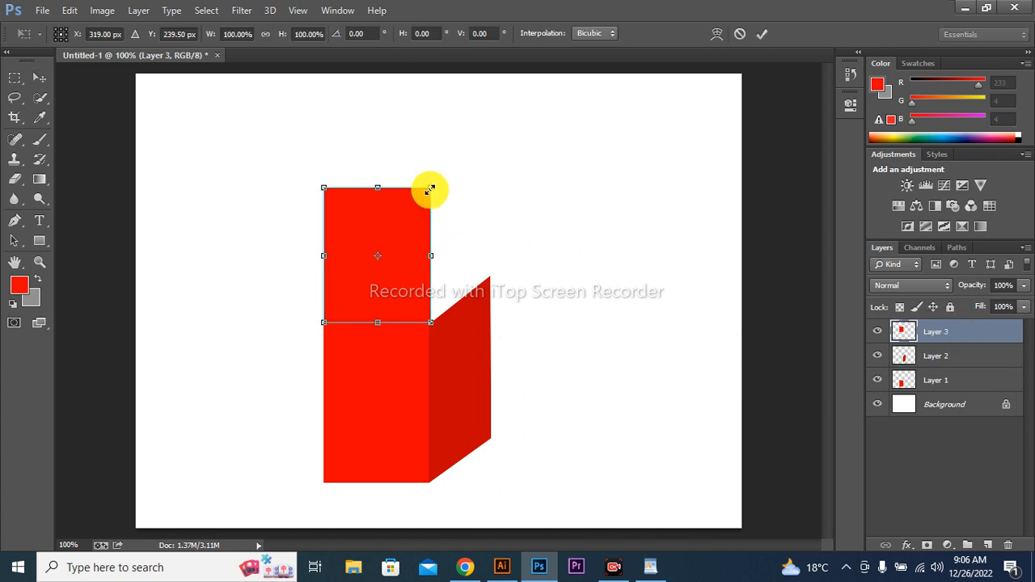
{"action": "left_click_drag", "start_coordinate": [431, 190], "coordinate": [489, 281]}
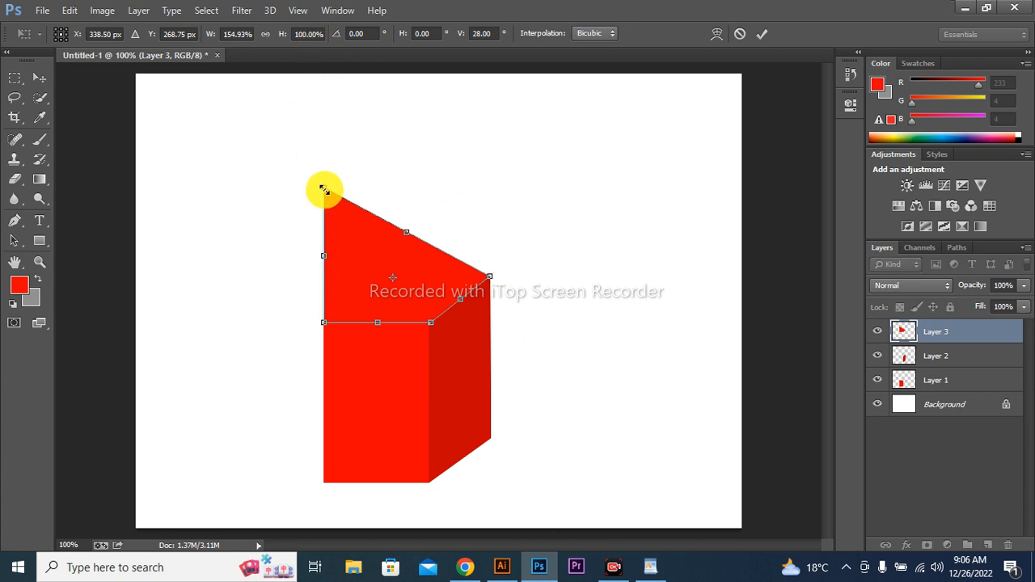
{"action": "left_click_drag", "start_coordinate": [324, 190], "coordinate": [392, 281]}
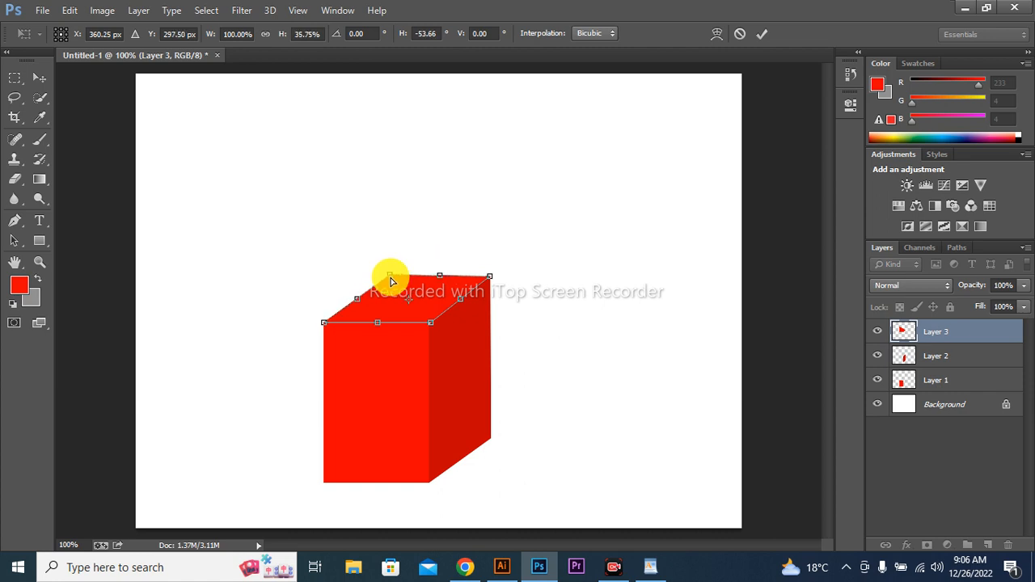
{"action": "key", "text": "Return"}
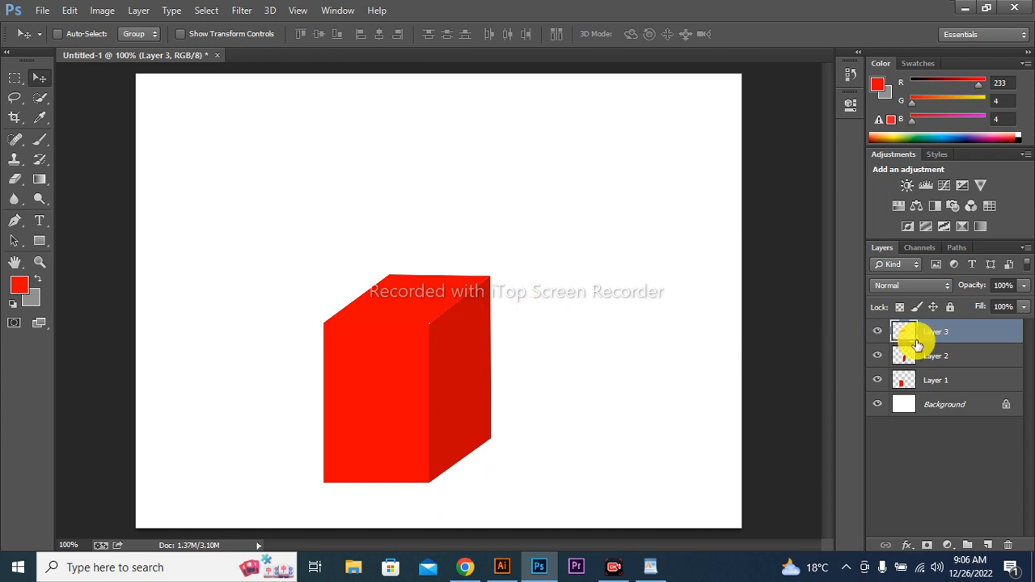
- Merge Layers 1, 2 and 3 into one layer and move the box to the upper part of the canvas
{"action": "left_click", "coordinate": [930, 360]}
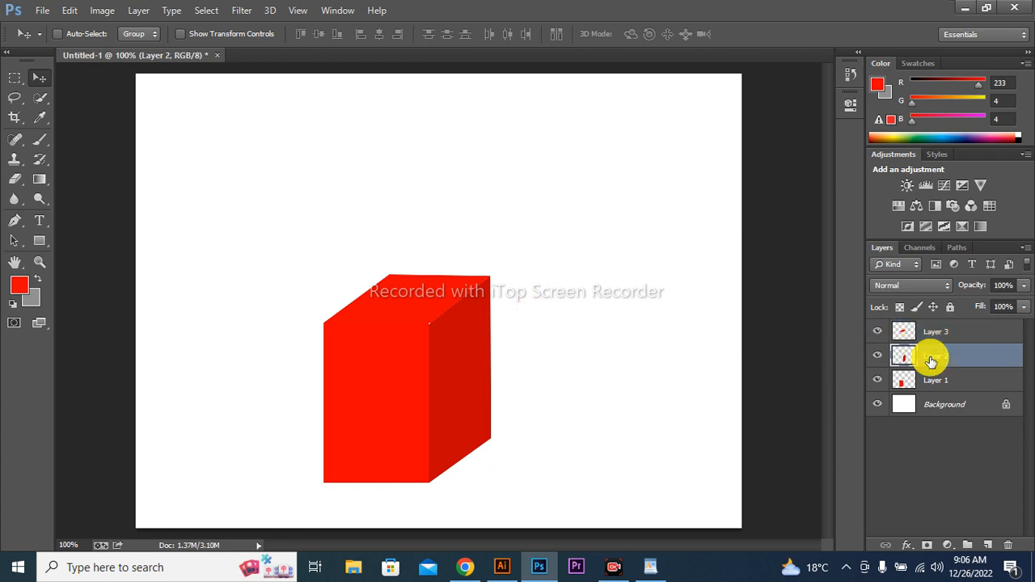
{"action": "left_click", "coordinate": [939, 335]}
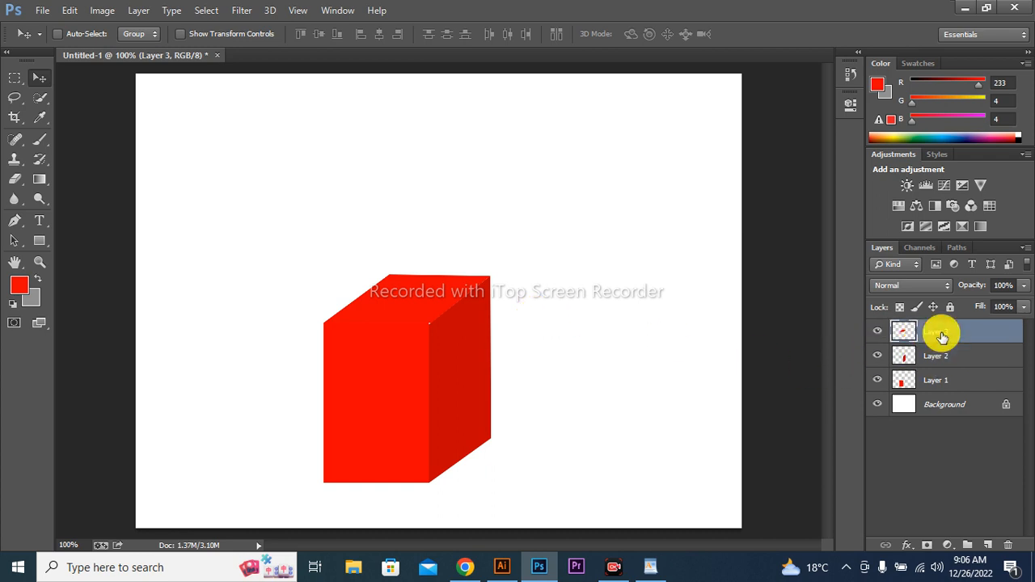
{"action": "left_click", "coordinate": [942, 377], "text": "shift"}
{"action": "left_click_drag", "start_coordinate": [428, 346], "coordinate": [425, 159]}
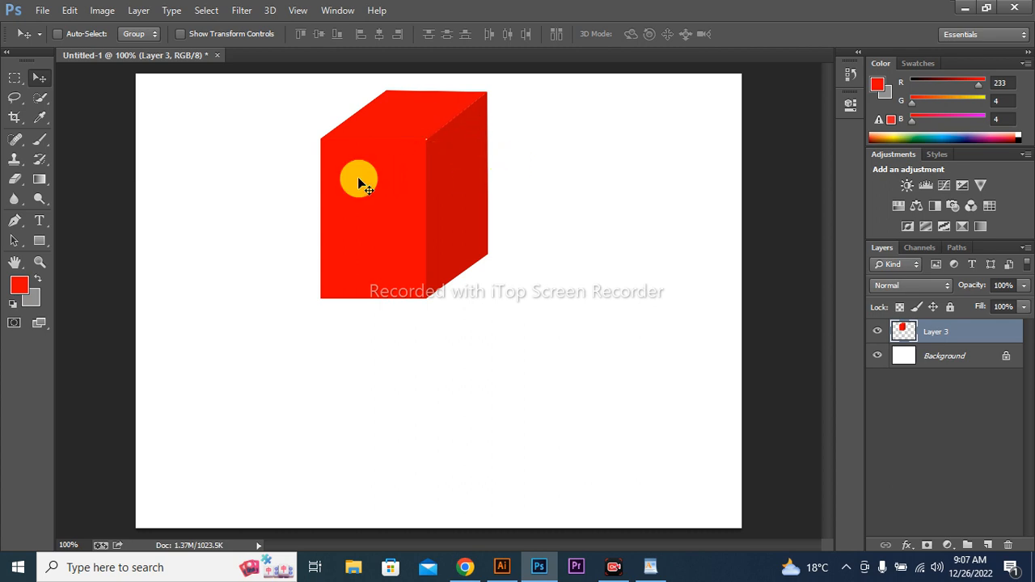
{"action": "mouse_move", "coordinate": [359, 178]}
{"action": "left_mouse_down"}
{"action": "mouse_move", "coordinate": [427, 202]}
{"action": "mouse_move", "coordinate": [522, 196]}
{"action": "mouse_move", "coordinate": [417, 197]}
{"action": "mouse_move", "coordinate": [372, 176]}
{"action": "left_mouse_up"}
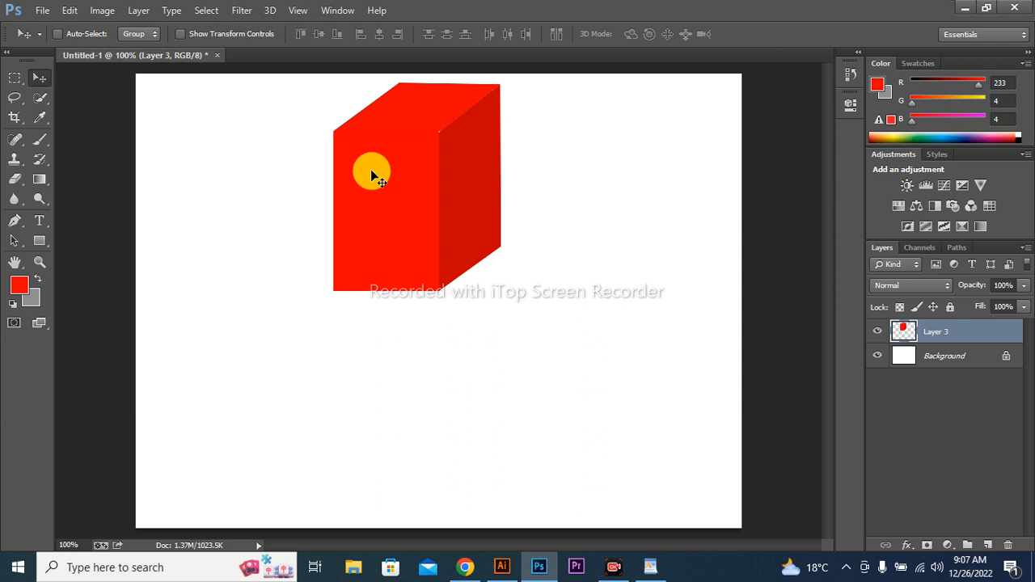
- Duplicate the merged box layer and place the copy directly below the original with a small gap
{"action": "key", "text": "ctrl+j"}
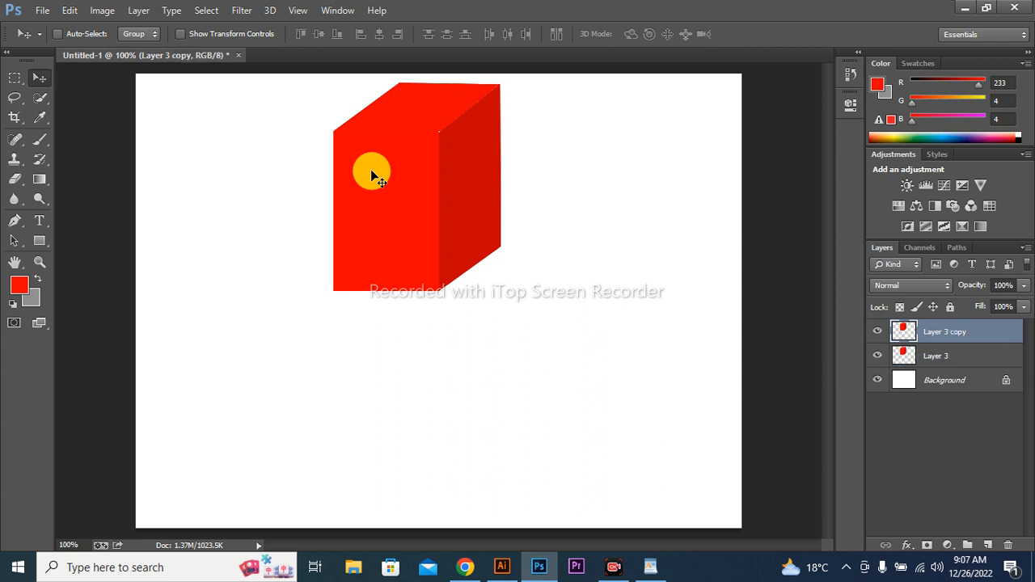
{"action": "left_click_drag", "start_coordinate": [371, 169], "coordinate": [374, 390]}
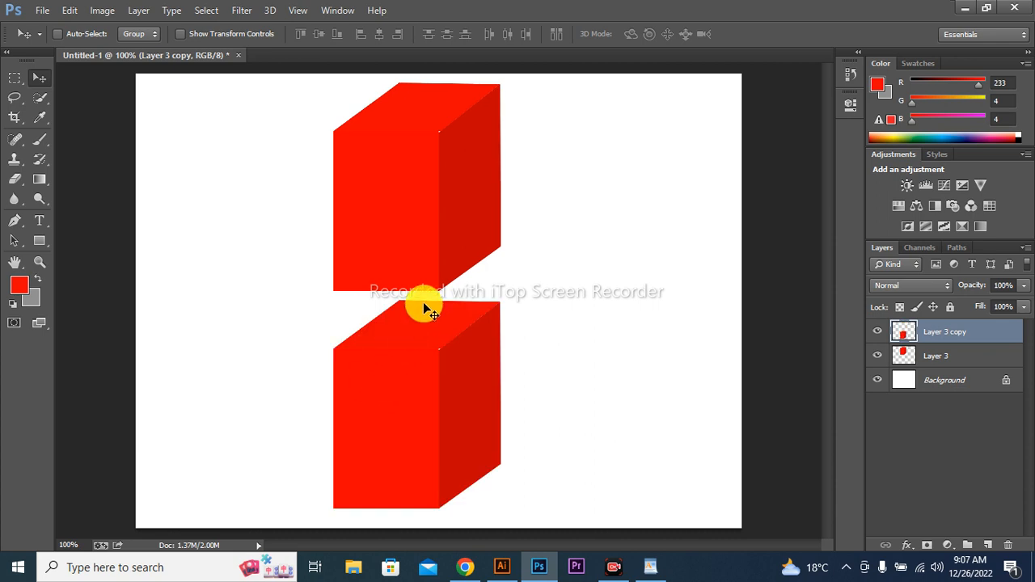
{"action": "key", "text": "Up"}
{"action": "key", "text": "Up"}
{"action": "key", "text": "Up"}
{"action": "key", "text": "Up"}
{"action": "key", "text": "Up"}
{"action": "key", "text": "Up"}
{"action": "key", "text": "Up"}
{"action": "key", "text": "Up"}
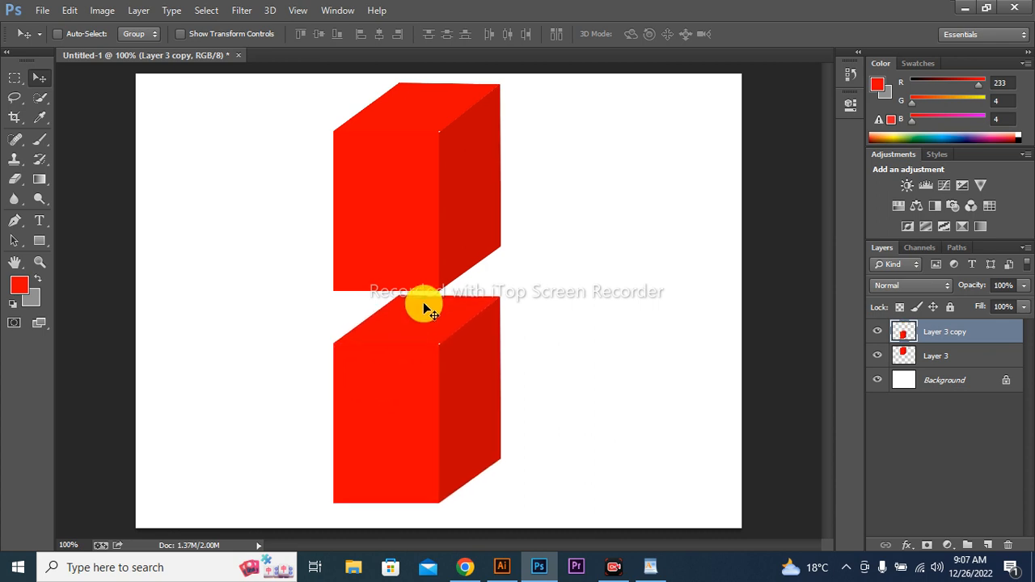
- Shift the lower box copy about 32 px to the left of the original, keeping it just below
{"action": "key", "text": "Left"}
{"action": "key", "text": "Left"}
{"action": "key", "text": "Left"}
{"action": "key", "text": "Left"}
{"action": "key", "text": "Left"}
{"action": "key", "text": "Left"}
{"action": "key", "text": "Left"}
{"action": "key", "text": "Left"}
{"action": "key", "text": "Left"}
{"action": "key", "text": "Left"}
{"action": "key", "text": "Left"}
{"action": "key", "text": "Left"}
{"action": "key", "text": "Left"}
{"action": "key", "text": "Left"}
{"action": "key", "text": "Left"}
{"action": "key", "text": "Left"}
{"action": "key", "text": "Left"}
{"action": "key", "text": "Left"}
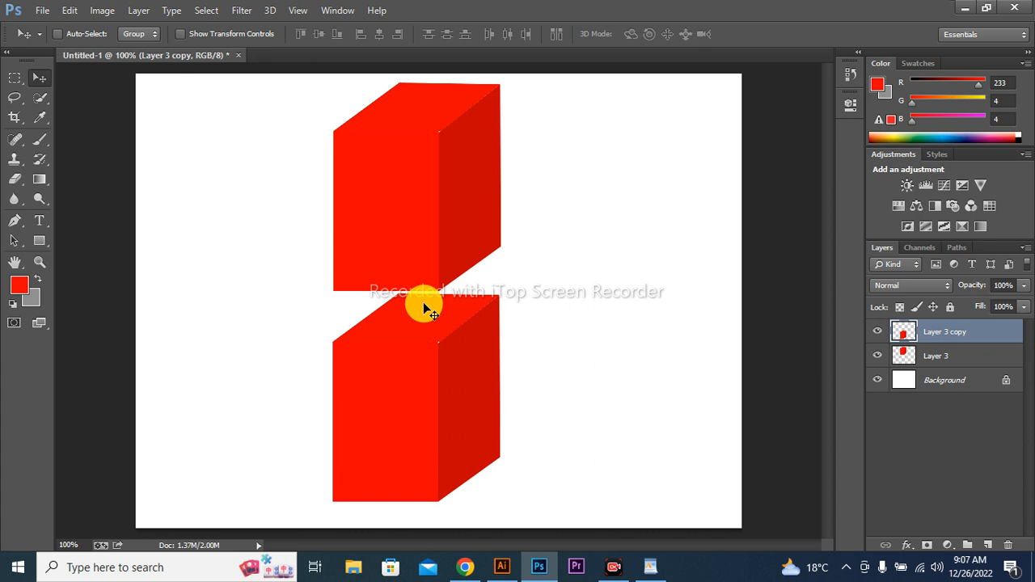
{"action": "key", "text": "Left"}
{"action": "key", "text": "Left"}
{"action": "key", "text": "Left"}
{"action": "key", "text": "Left"}
{"action": "key", "text": "Left"}
{"action": "key", "text": "Left"}
{"action": "key", "text": "Left"}
{"action": "key", "text": "Left"}
{"action": "key", "text": "Left"}
{"action": "key", "text": "Left"}
{"action": "key", "text": "Left"}
{"action": "key", "text": "Left"}
{"action": "key", "text": "Left"}
{"action": "key", "text": "Left"}
{"action": "key", "text": "Left"}
{"action": "key", "text": "Left"}
{"action": "key", "text": "Left"}
{"action": "key", "text": "Left"}
{"action": "key", "text": "Left"}
{"action": "key", "text": "Left"}
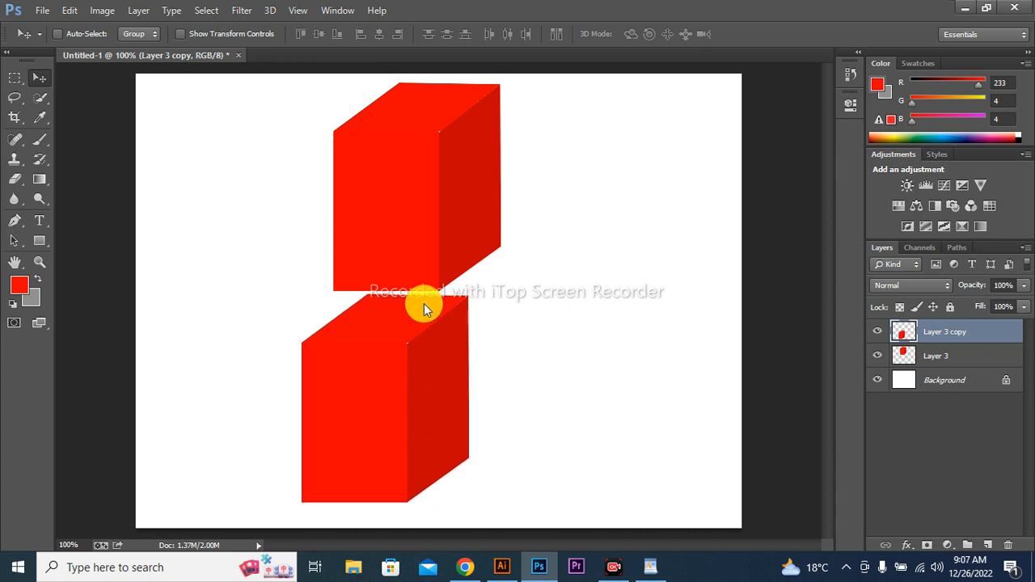
{"action": "key", "text": "Down"}
{"action": "key", "text": "Down"}
{"action": "key", "text": "Left"}
{"action": "key", "text": "Left"}
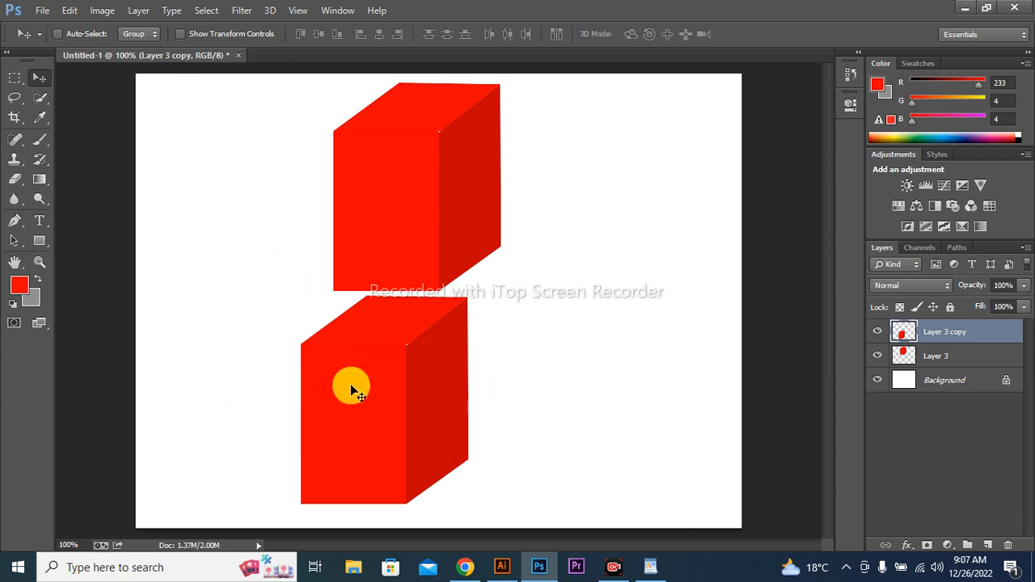
- Activate the Eraser for the box copy and enlarge its brush to 800 px
{"action": "key", "text": "ctrl+minus"}
{"action": "key", "text": "ctrl+minus"}
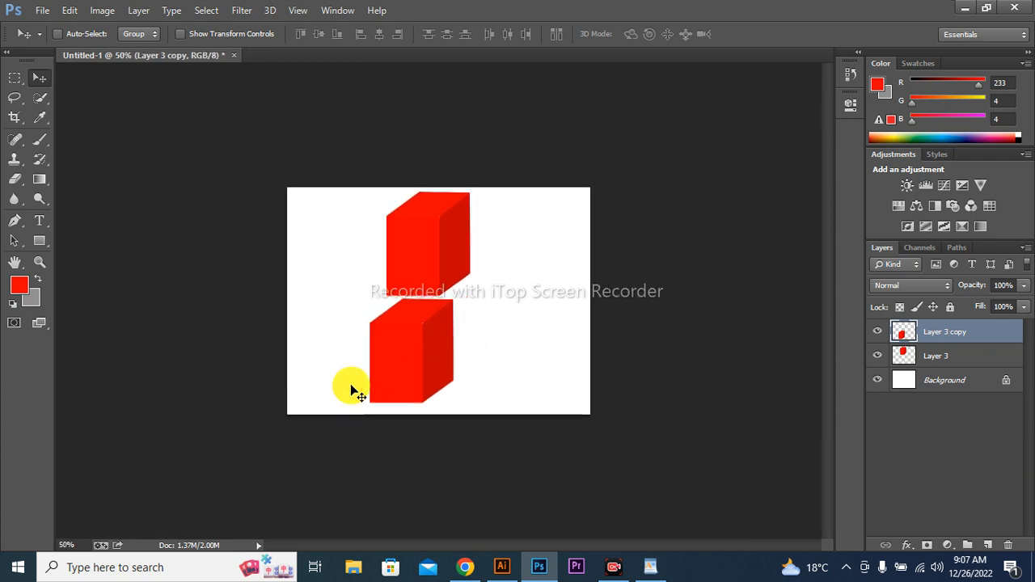
{"action": "left_click", "coordinate": [16, 178]}
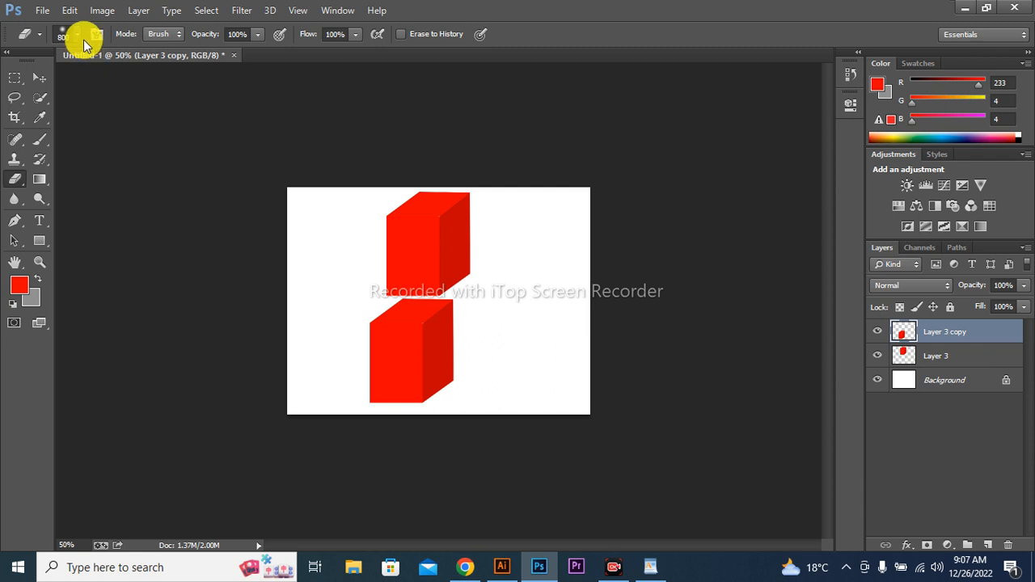
{"action": "left_click", "coordinate": [218, 396]}
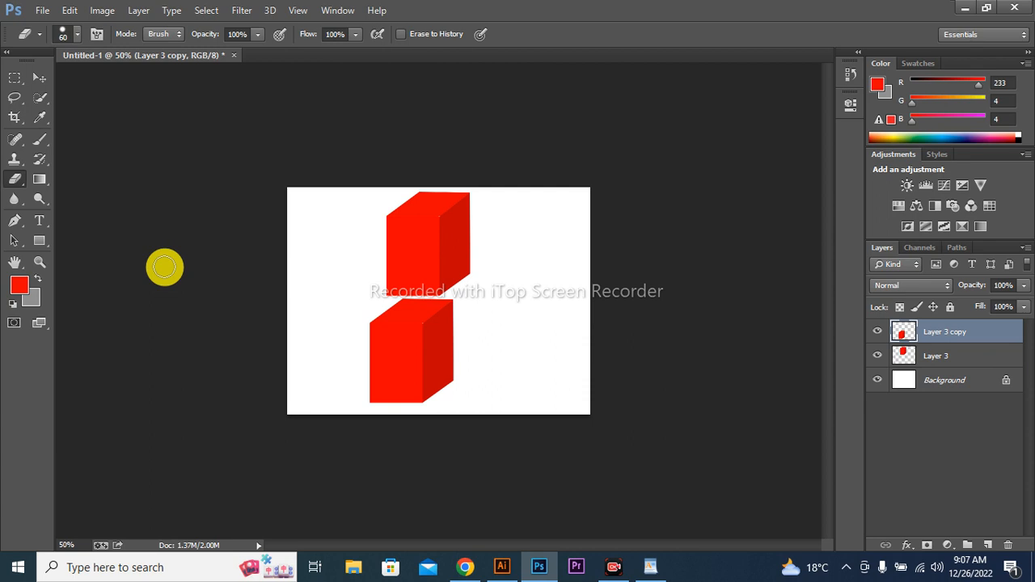
{"action": "key", "text": "bracketright"}
{"action": "key", "text": "bracketright"}
{"action": "key", "text": "bracketright"}
{"action": "key", "text": "bracketright"}
{"action": "key", "text": "bracketright"}
{"action": "key", "text": "bracketright"}
{"action": "key", "text": "bracketright"}
{"action": "key", "text": "bracketright"}
{"action": "key", "text": "bracketright"}
{"action": "key", "text": "bracketright"}
{"action": "key", "text": "bracketright"}
{"action": "key", "text": "bracketright"}
{"action": "key", "text": "bracketright"}
{"action": "key", "text": "bracketright"}
{"action": "key", "text": "bracketright"}
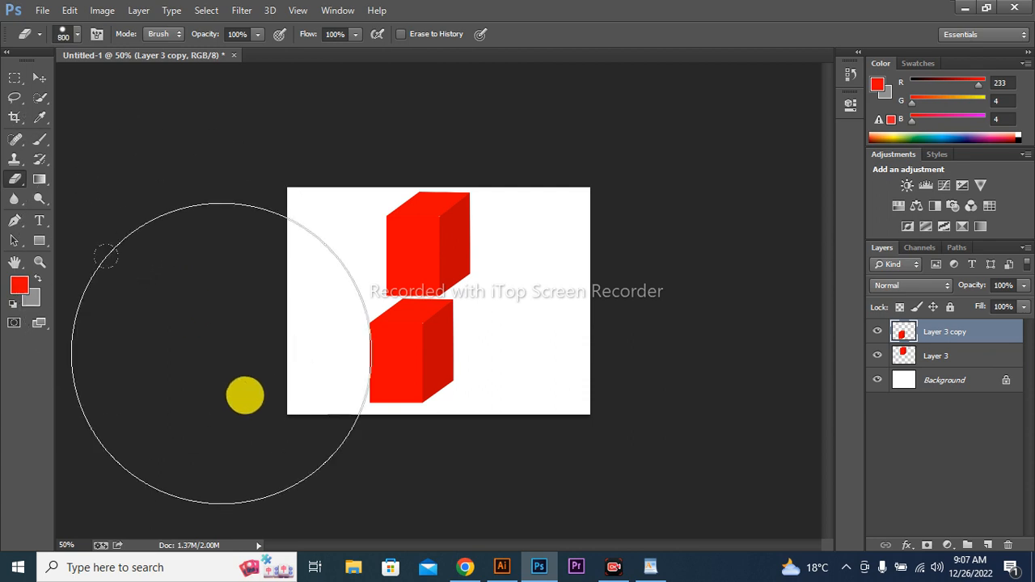
- Try the hard eraser on the lower box, undo the erasure, and set the brush hardness to 0%
{"action": "left_click", "coordinate": [420, 499]}
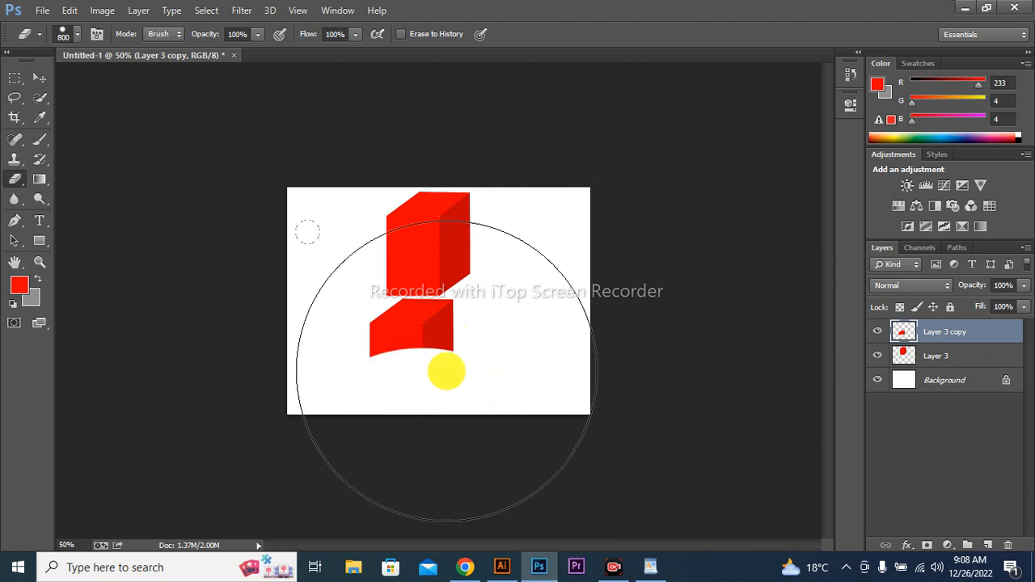
{"action": "key", "text": "ctrl+z"}
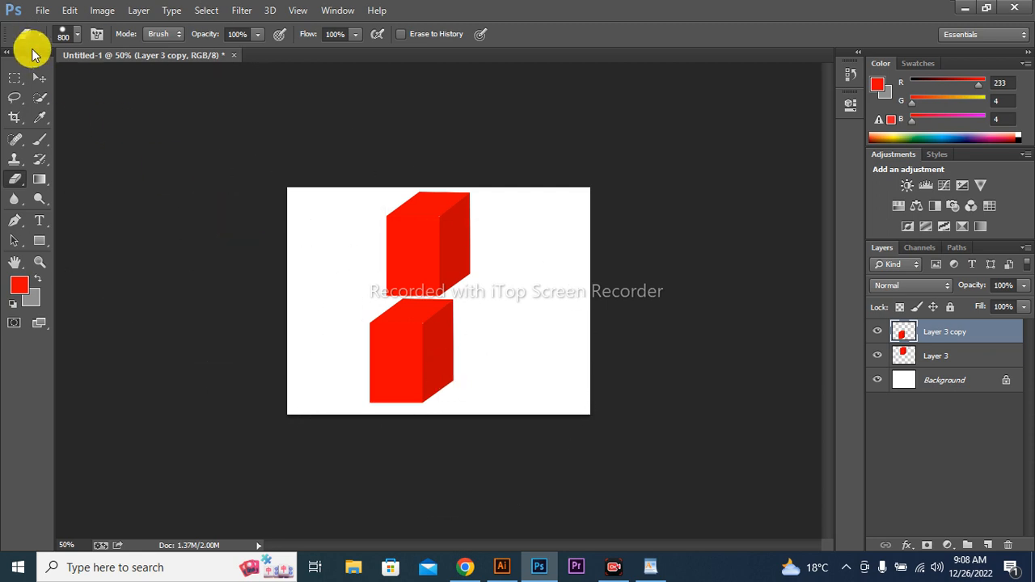
{"action": "left_click", "coordinate": [73, 37]}
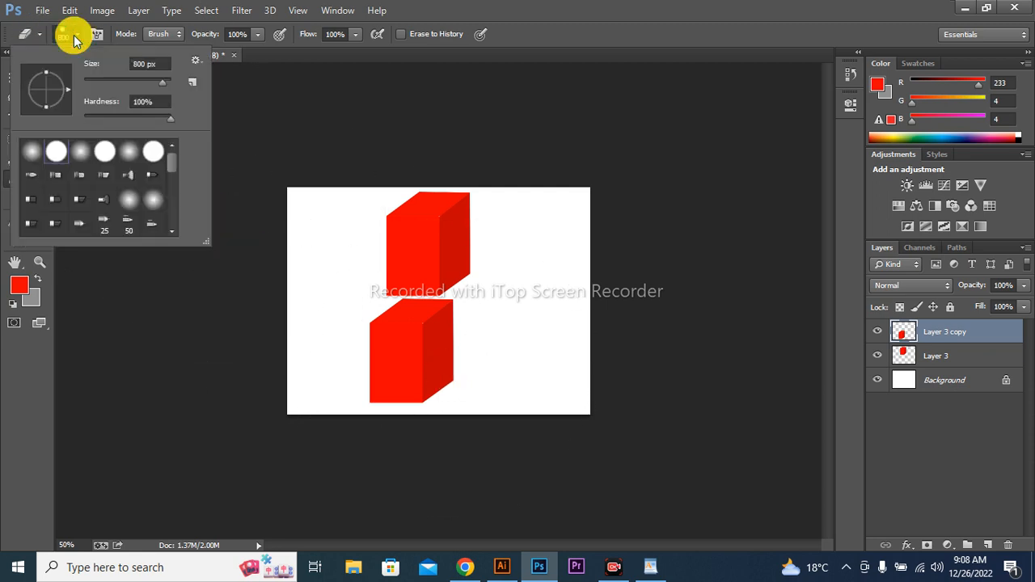
{"action": "mouse_move", "coordinate": [91, 118]}
{"action": "left_mouse_down"}
{"action": "mouse_move", "coordinate": [7, 138]}
{"action": "mouse_move", "coordinate": [39, 143]}
{"action": "left_mouse_up"}
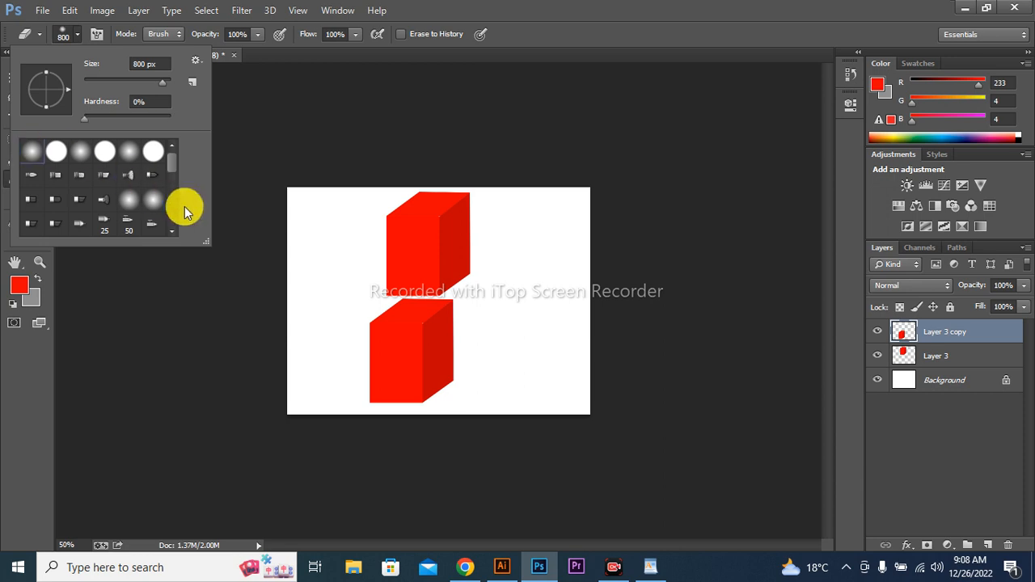
{"action": "left_click", "coordinate": [235, 245]}
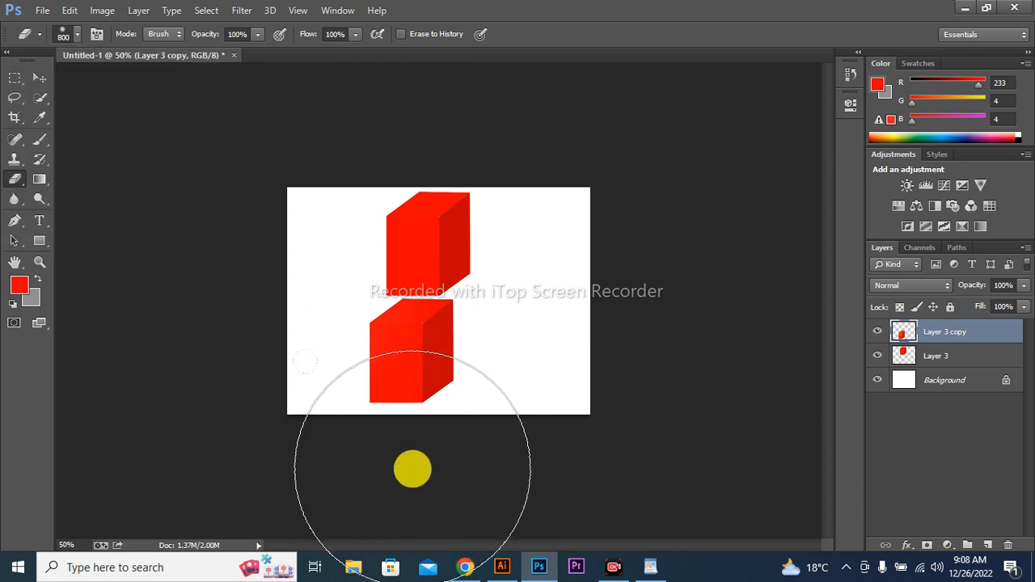
- Fade the lower box into a reflection by repeatedly erasing its bottom part with the edge of the soft 800 px brush
{"action": "left_click", "coordinate": [411, 469]}
{"action": "left_click", "coordinate": [381, 467]}
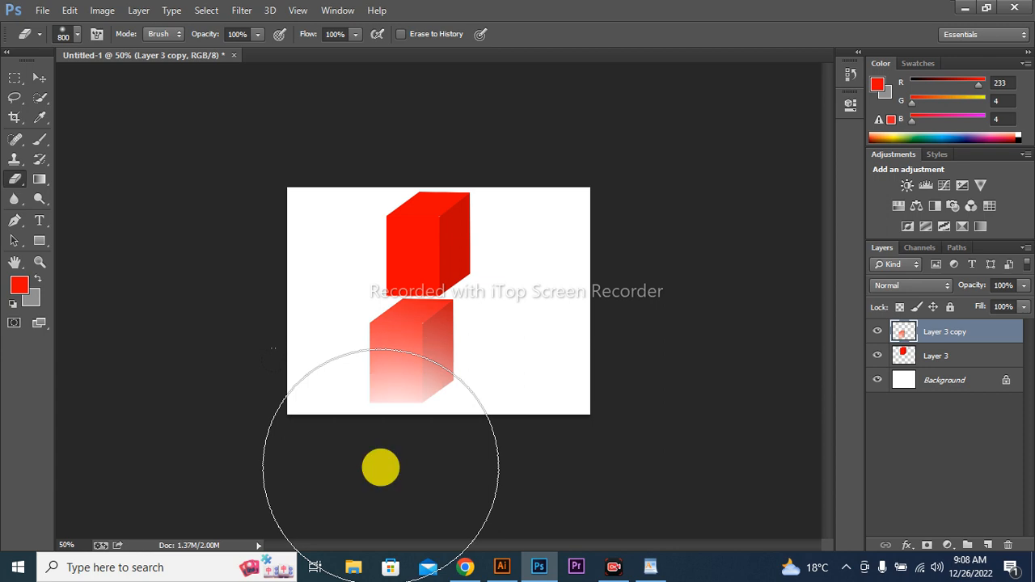
{"action": "left_click", "coordinate": [383, 469]}
{"action": "left_click", "coordinate": [383, 469]}
{"action": "left_click", "coordinate": [432, 478]}
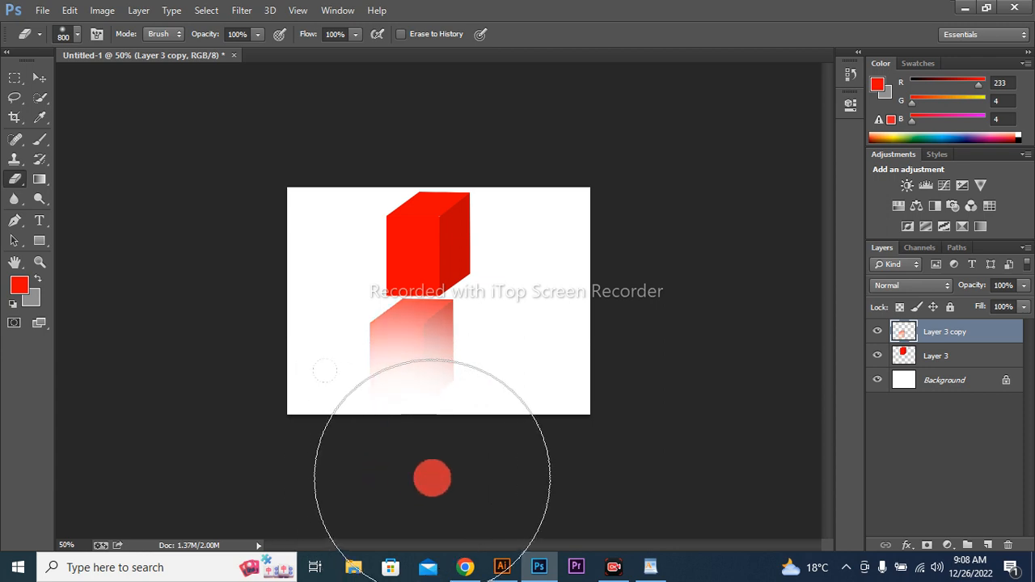
{"action": "left_click", "coordinate": [472, 478]}
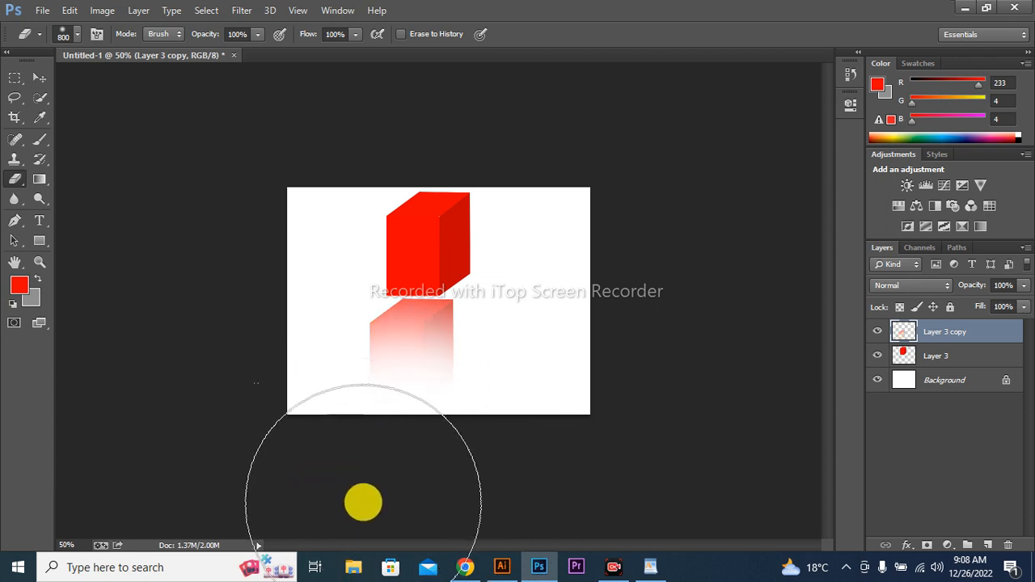
{"action": "left_click", "coordinate": [355, 487]}
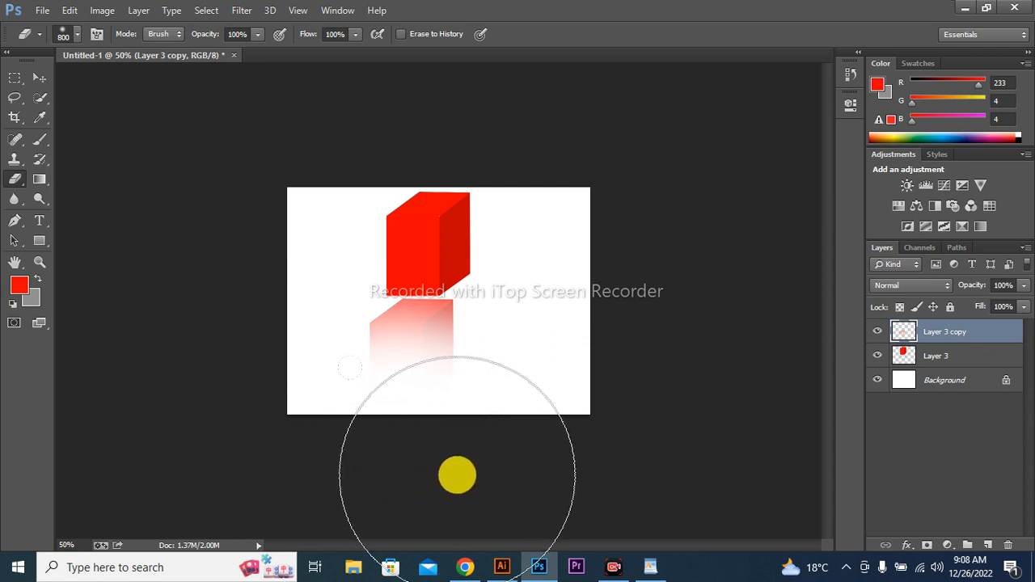
{"action": "left_click", "coordinate": [473, 465]}
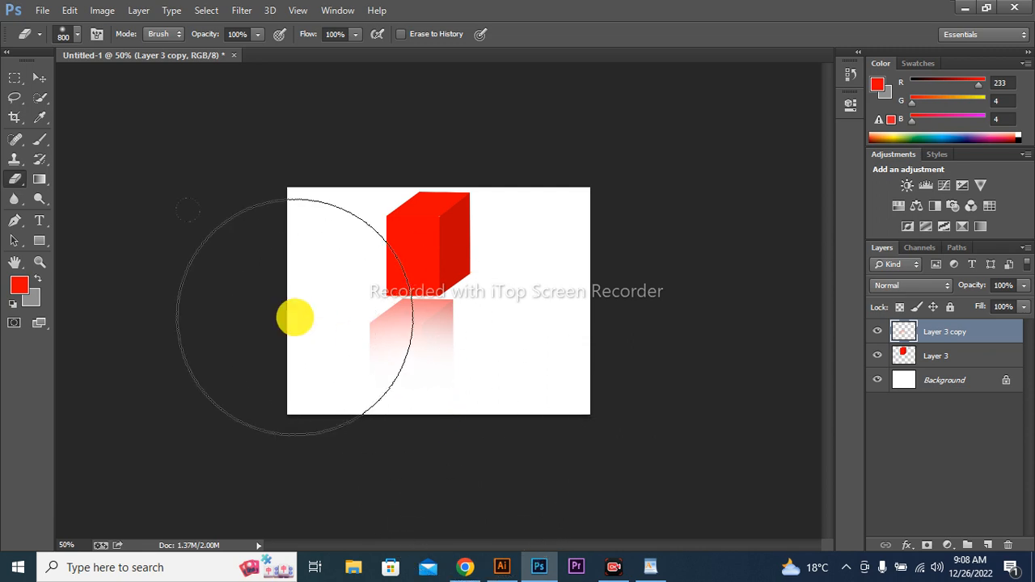
- Add a new layer filled with the gray background color and place it below both box layers, just above the Background
{"action": "left_click", "coordinate": [38, 78]}
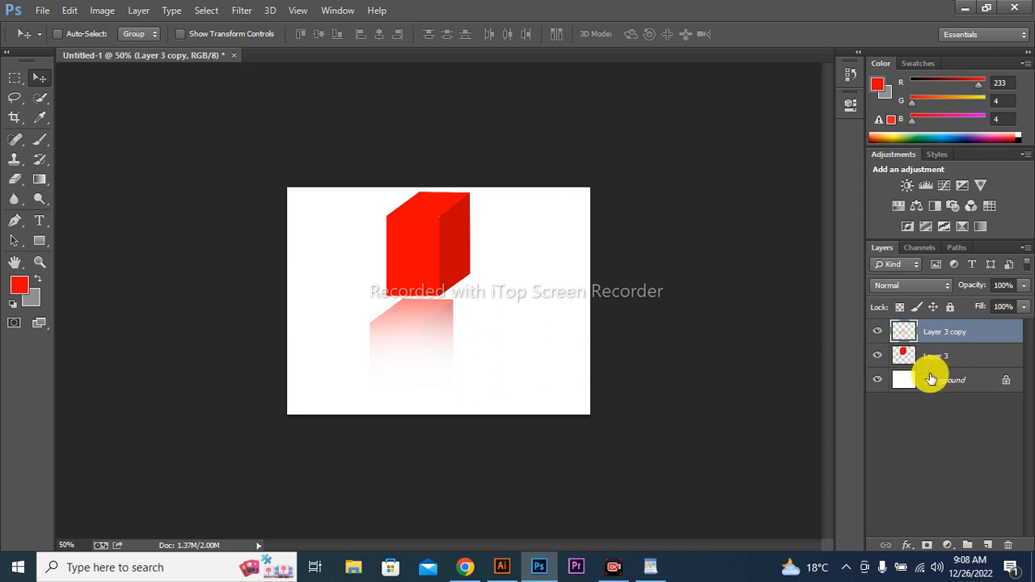
{"action": "key", "text": "ctrl+shift+n"}
{"action": "key", "text": "Return"}
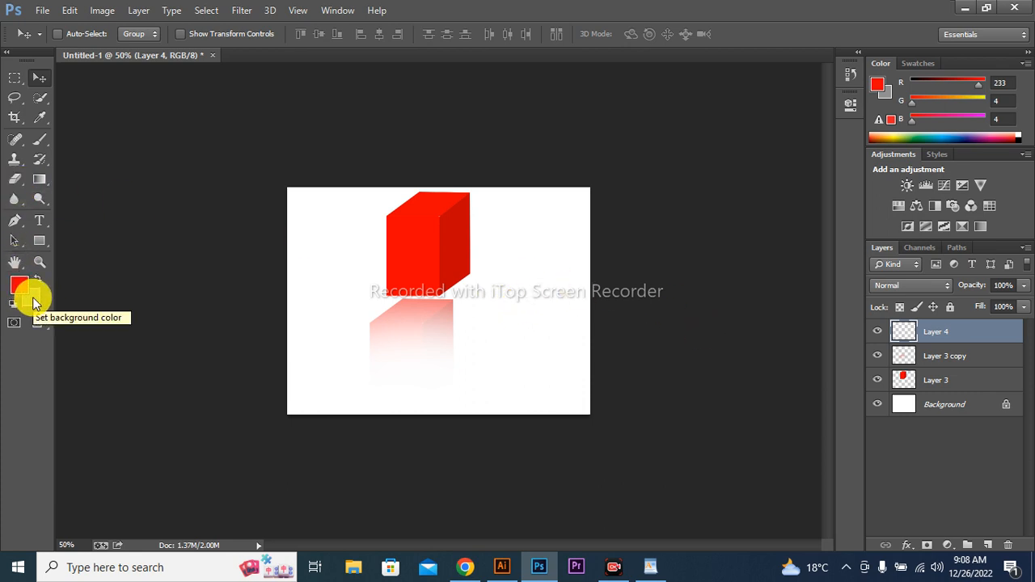
{"action": "key", "text": "ctrl+BackSpace"}
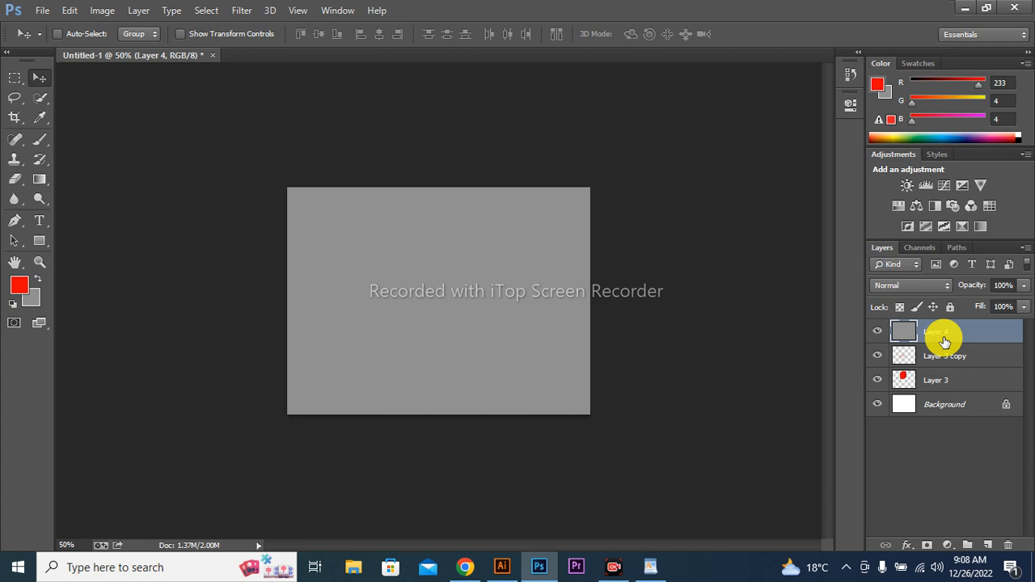
{"action": "left_click_drag", "start_coordinate": [944, 342], "coordinate": [938, 394]}
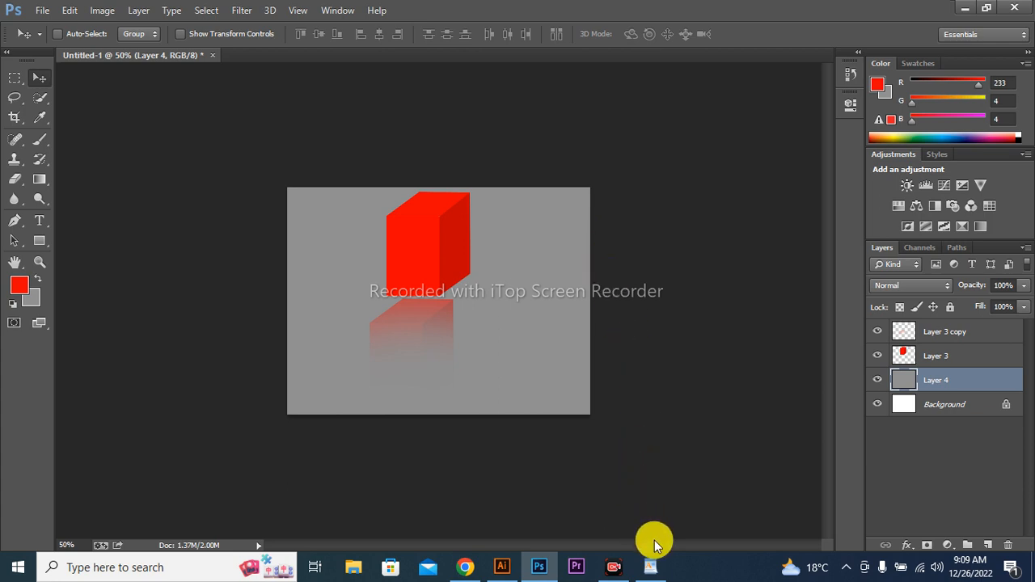
- Switch to WordPad to review the list of short keys, and return to the Photoshop document
{"action": "left_click", "coordinate": [652, 567]}
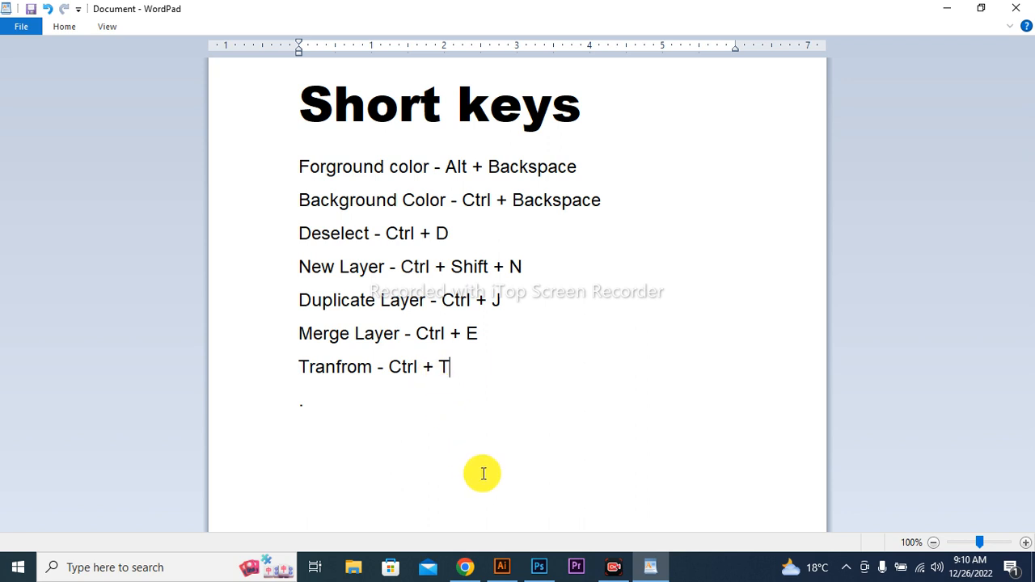
{"action": "left_click", "coordinate": [538, 567]}
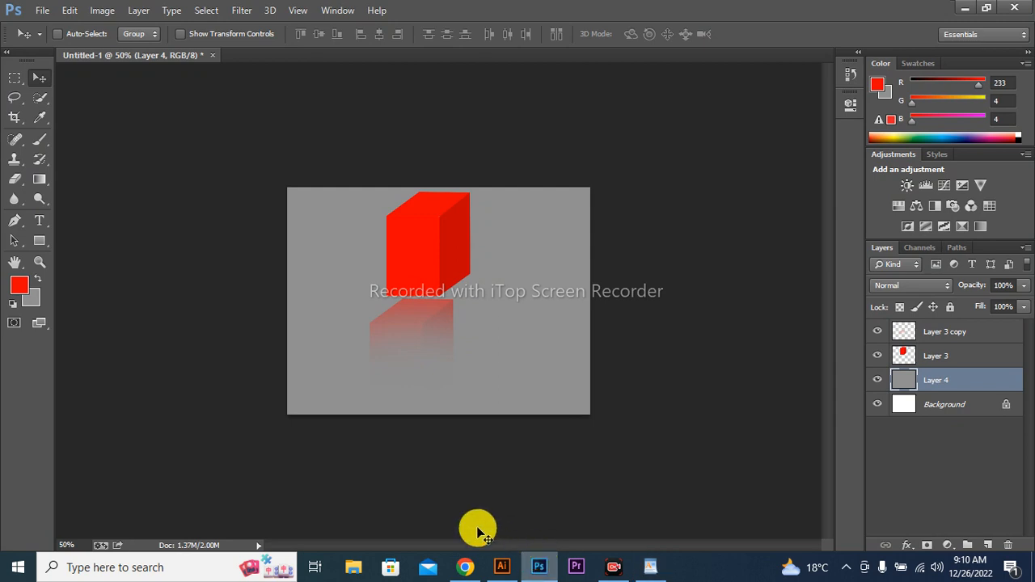